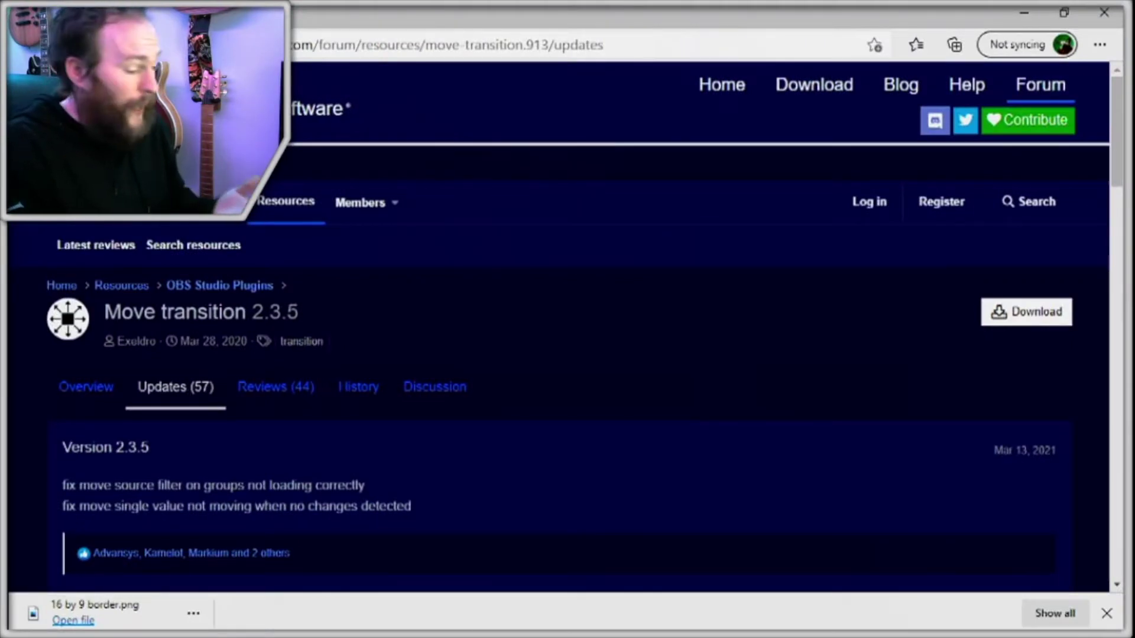
- Download the Move transition 2.3.5 plugin from its OBS forum page
left_click(1025, 311)
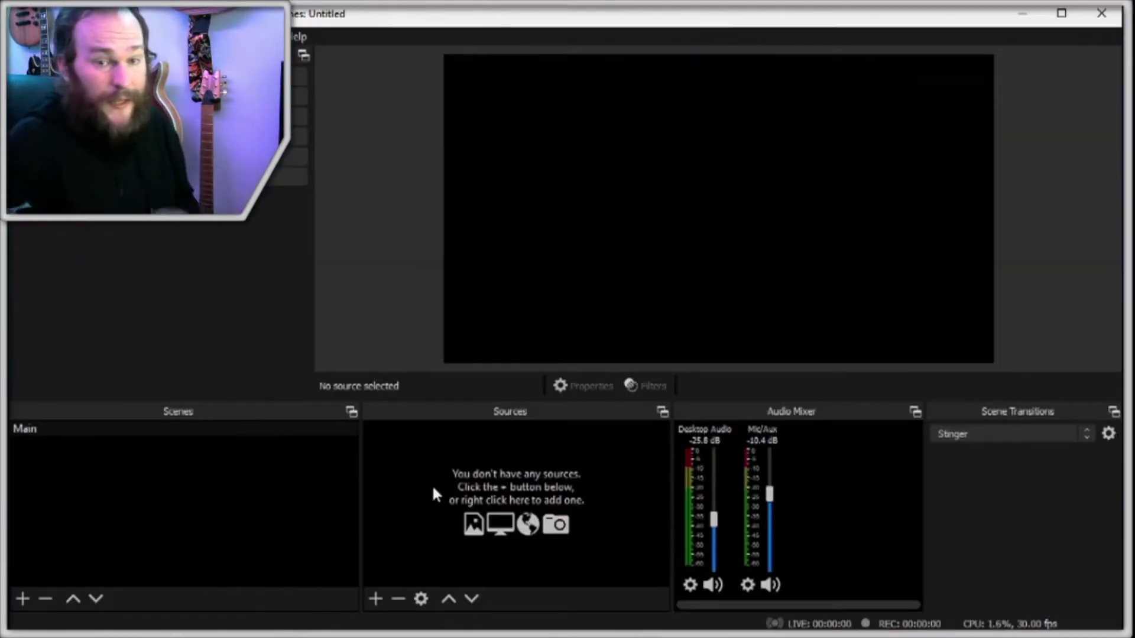
- Add an image source named 'backdrop' showing backdrop.png to the Main scene
left_click(375, 598)
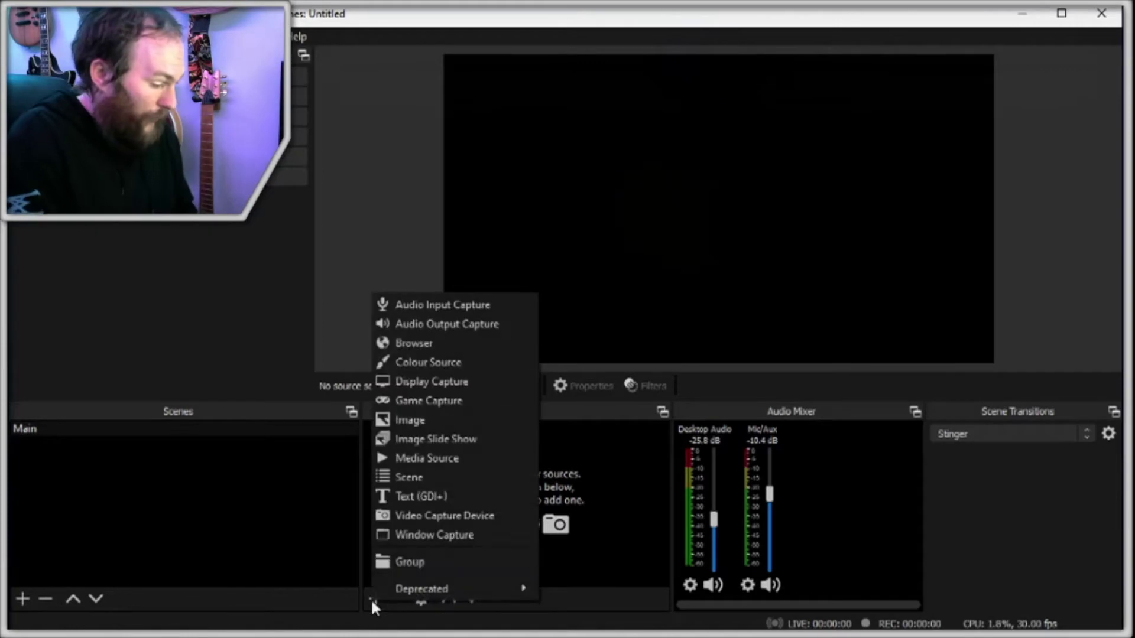
left_click(403, 416)
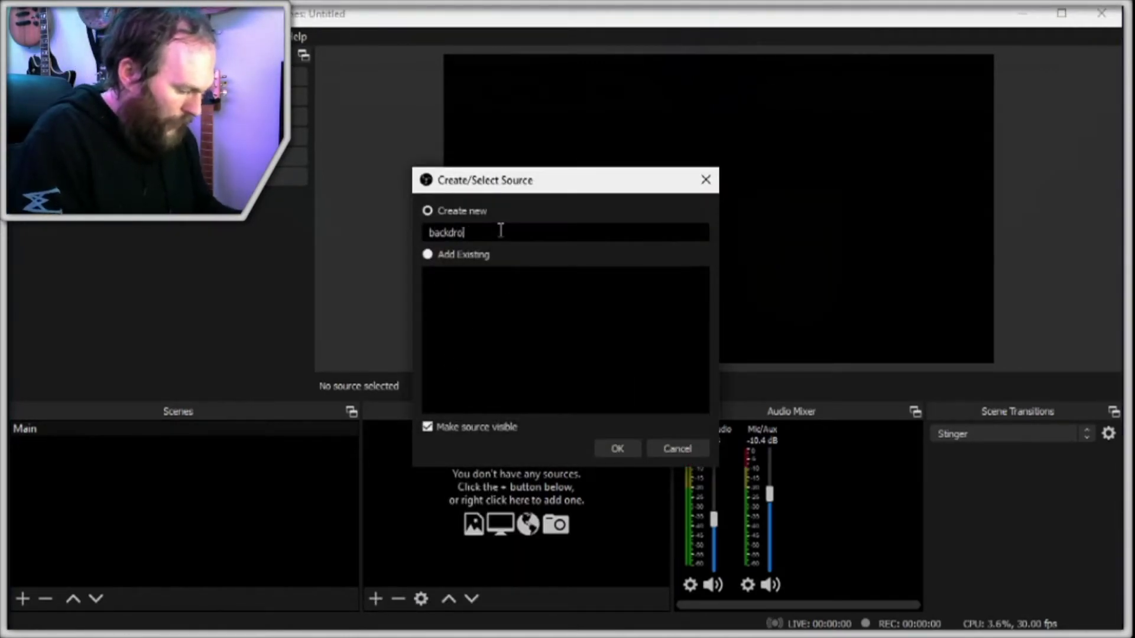
left_click(618, 449)
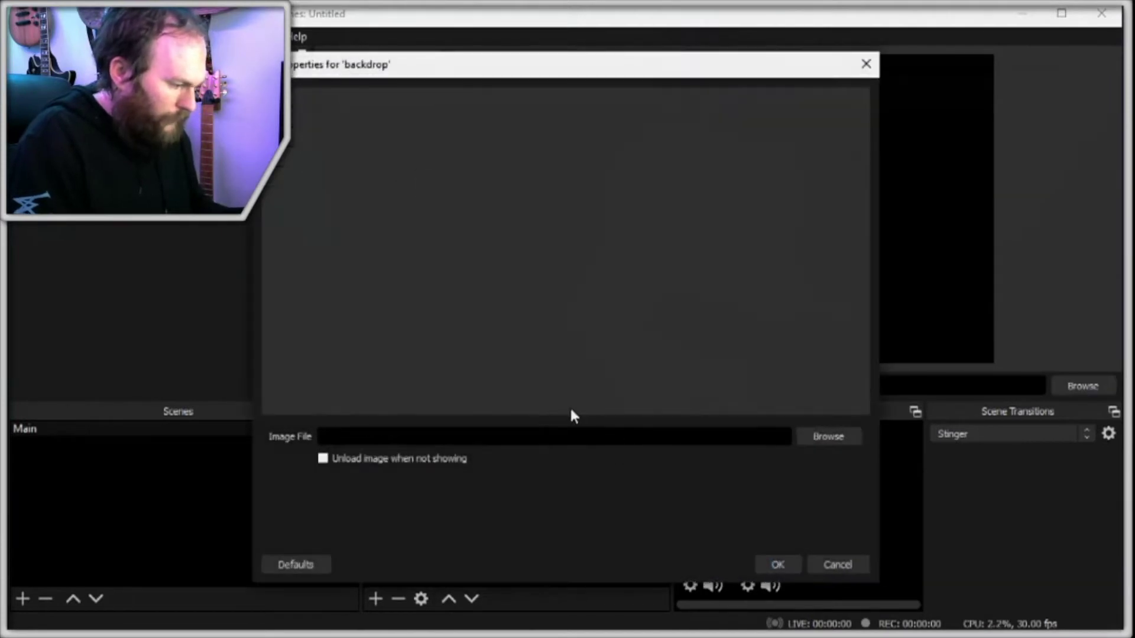
left_click(803, 436)
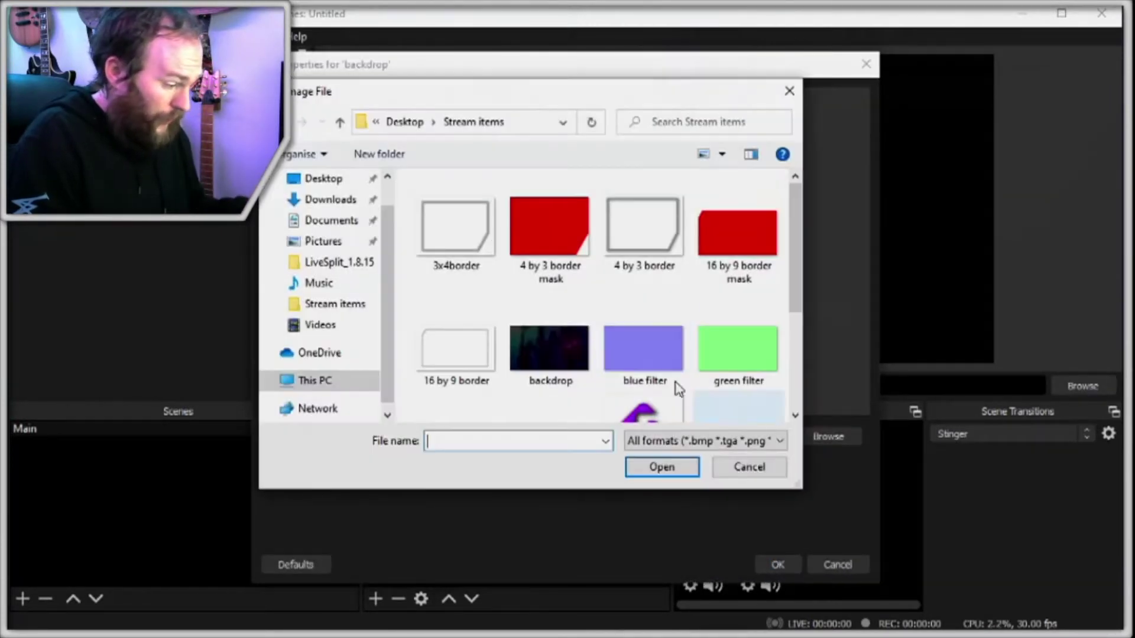
left_click(538, 350)
left_click(689, 468)
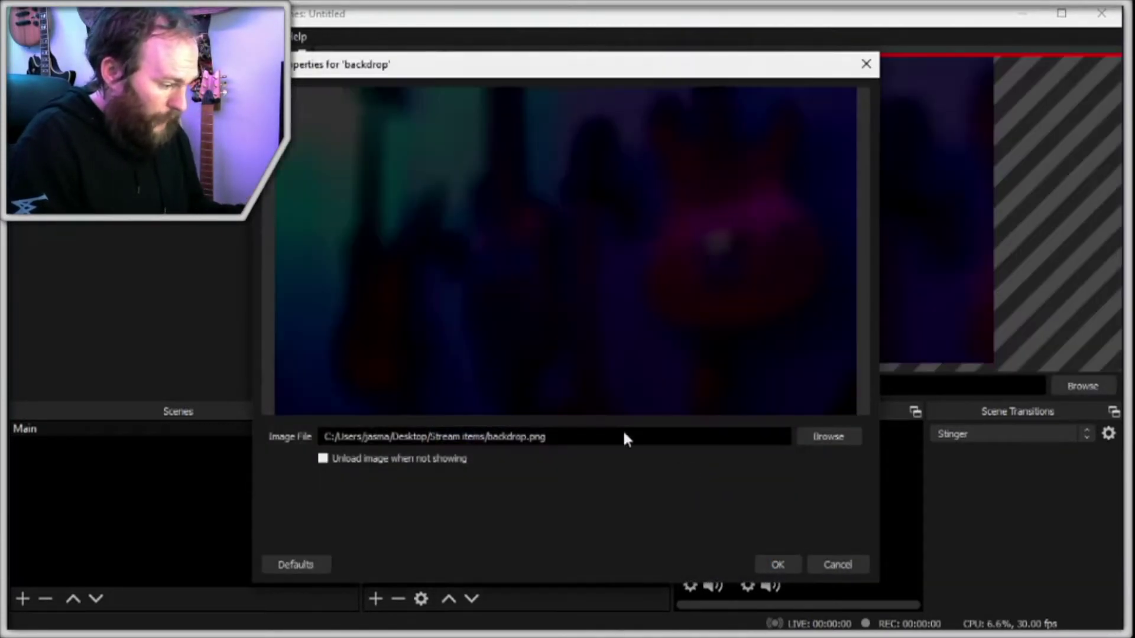
left_click(779, 563)
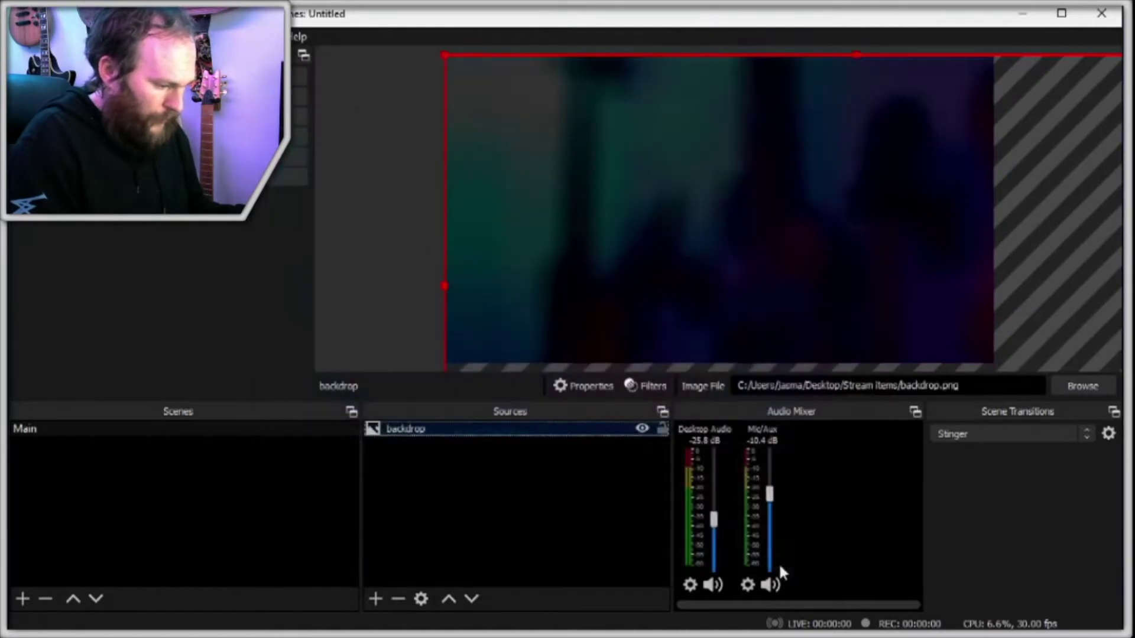
- Fit the backdrop image to the screen so it fills the whole canvas
right_click(886, 188)
mouse_move(944, 383)
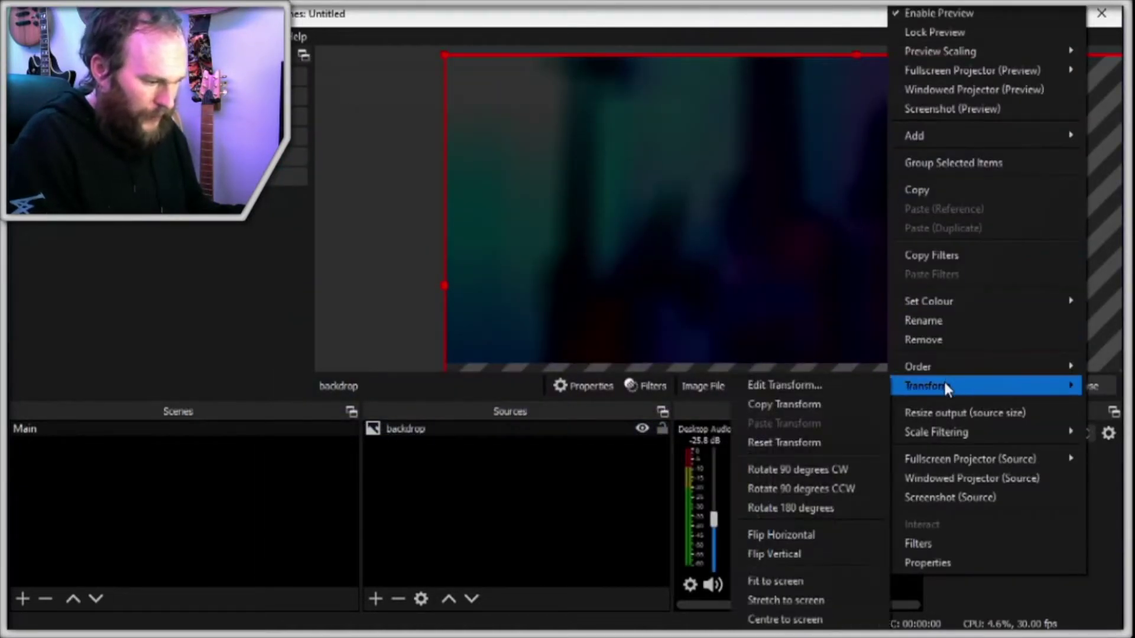
left_click(786, 580)
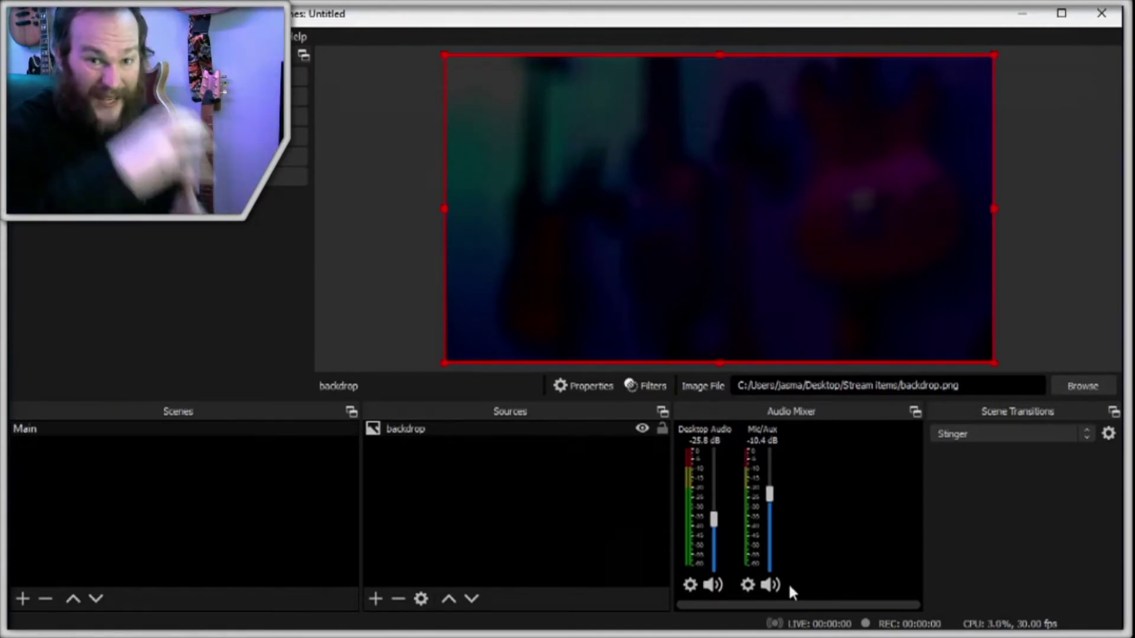
- Create a new empty scene named 'webcam nest'
left_click(21, 598)
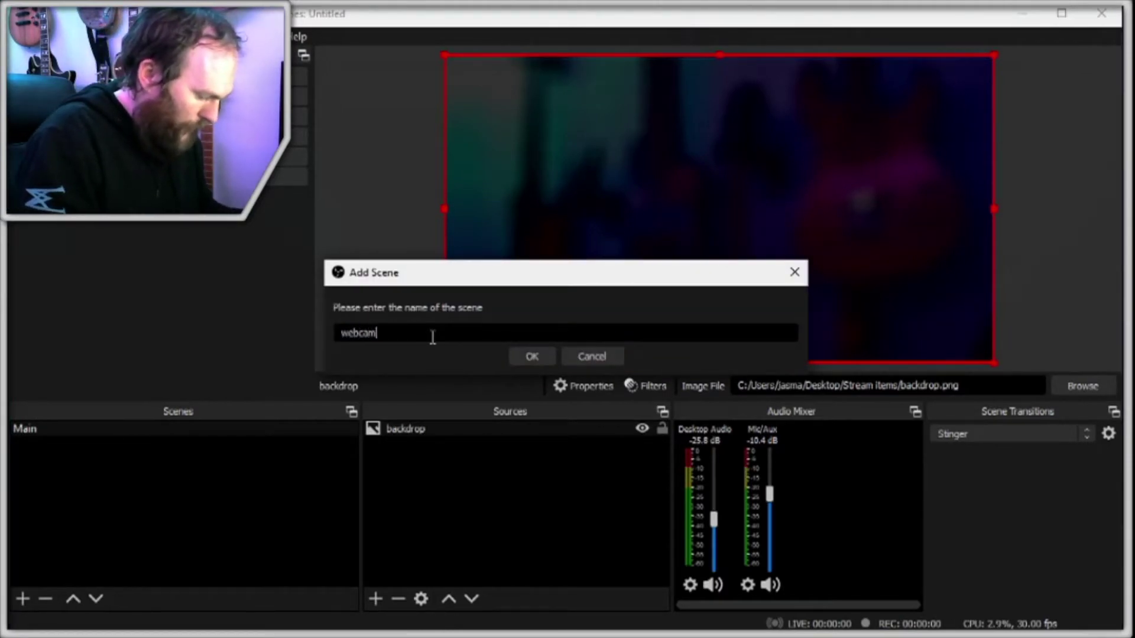
left_click(533, 357)
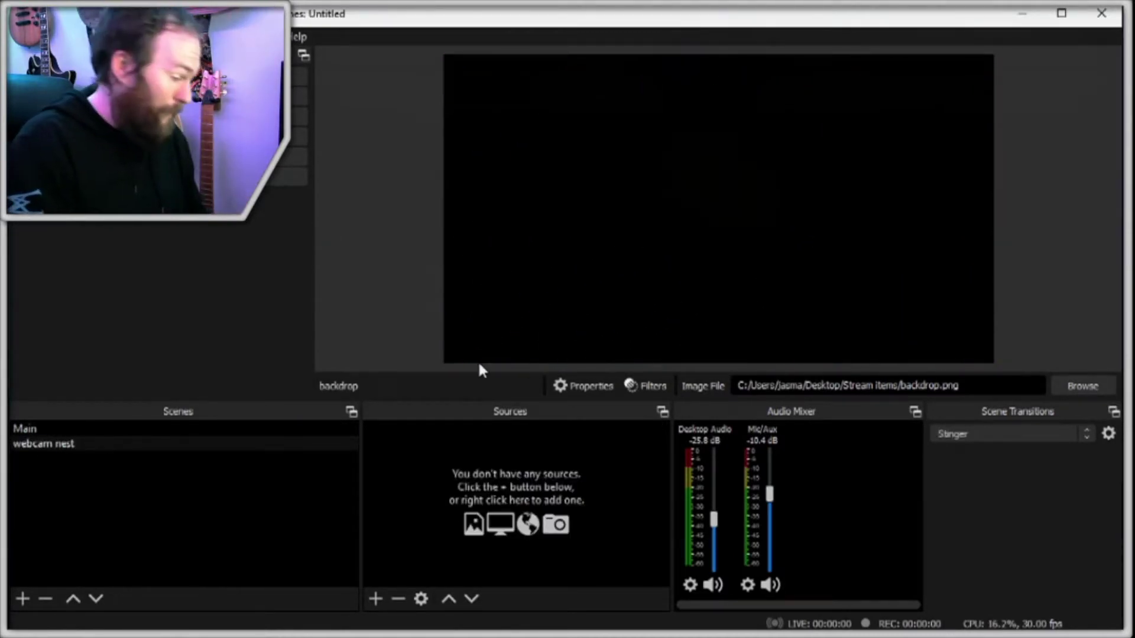
- Add a video capture device source named 'webcam' with default camera settings
left_click(372, 599)
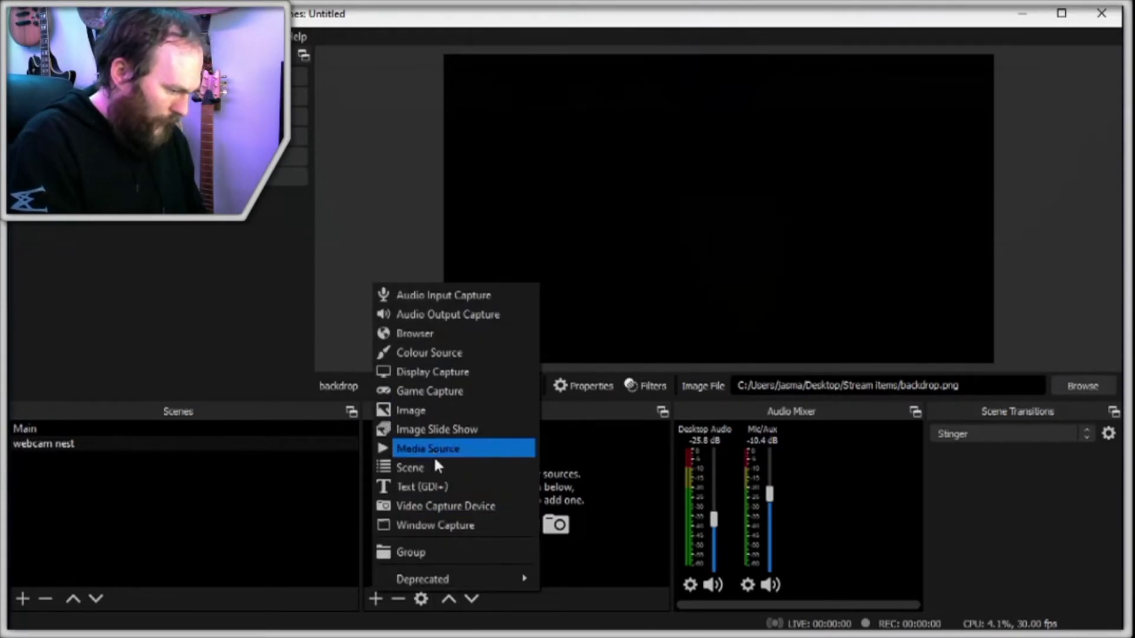
left_click(433, 503)
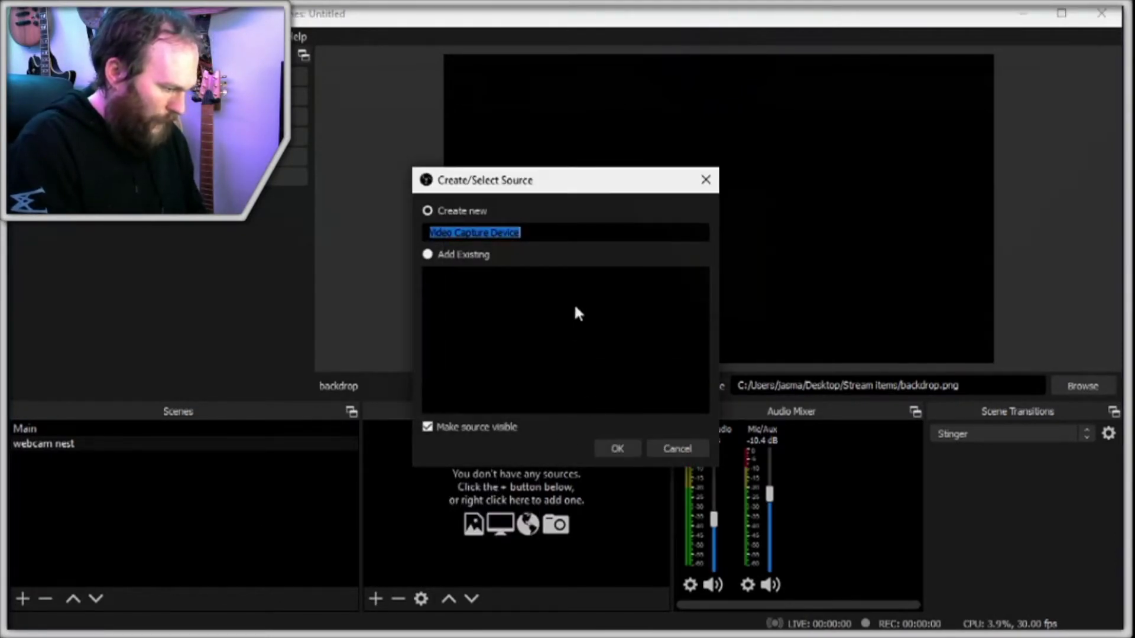
type("webcam")
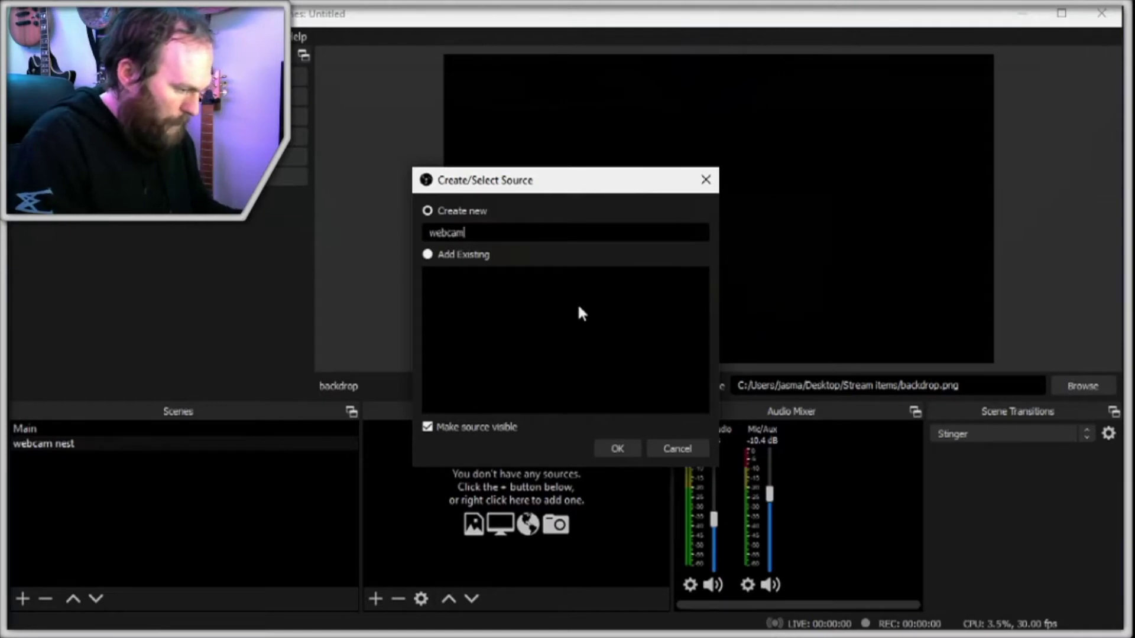
key("Return")
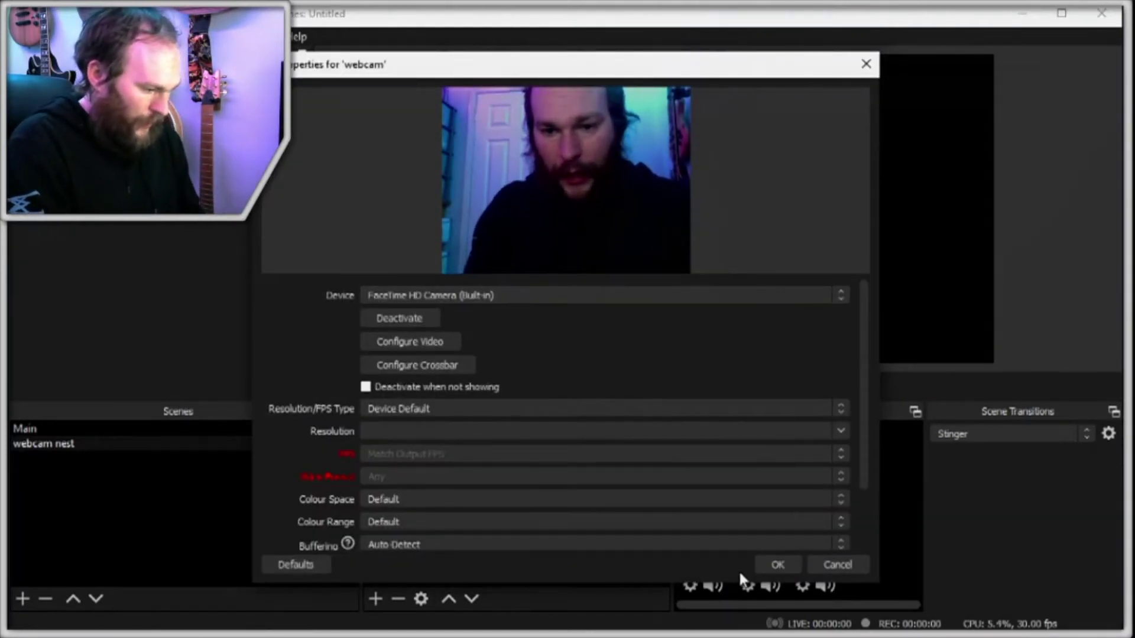
left_click(774, 565)
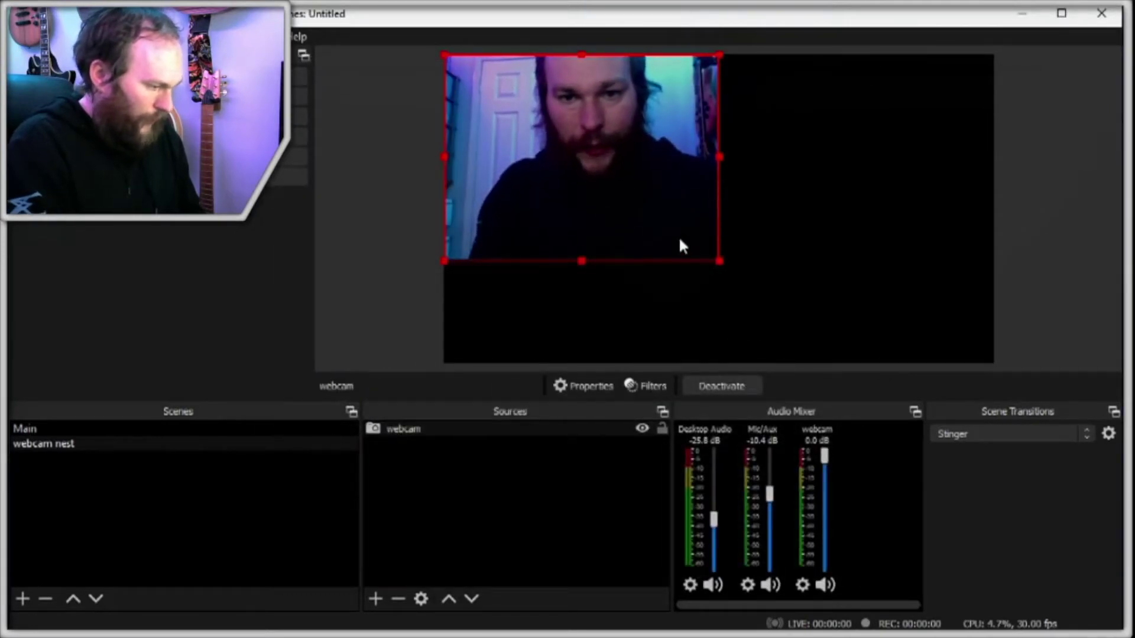
- Enlarge and position the webcam feed to fill the canvas height
left_click_drag(719, 261, 833, 353)
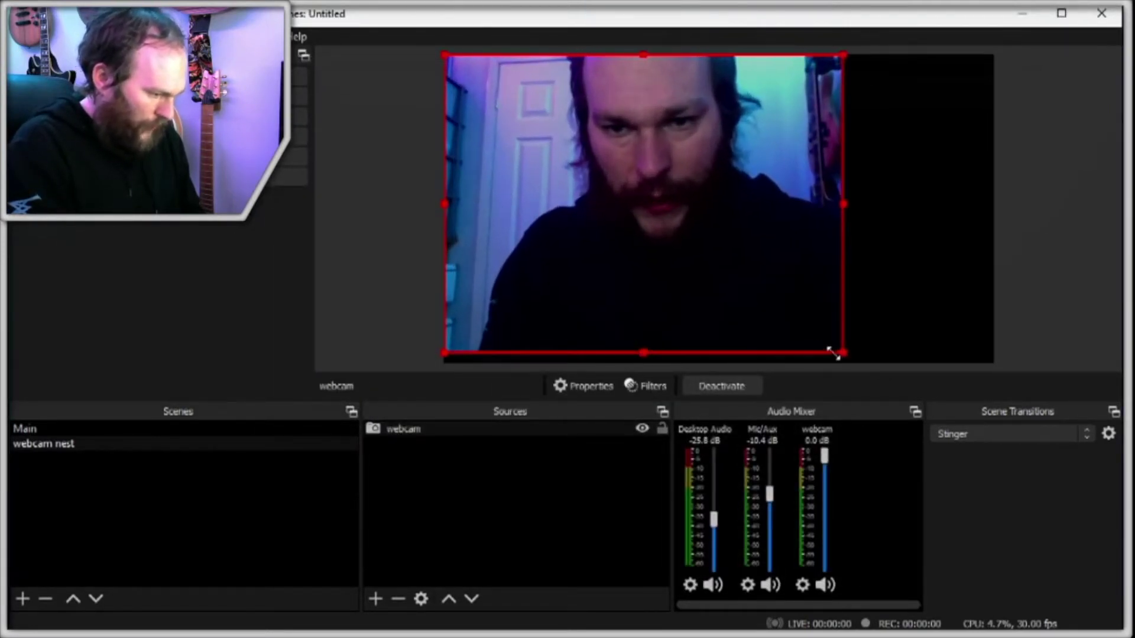
mouse_move(775, 303)
left_mouse_down()
mouse_move(784, 311)
mouse_move(776, 304)
left_mouse_up()
left_click_drag(443, 55, 452, 58)
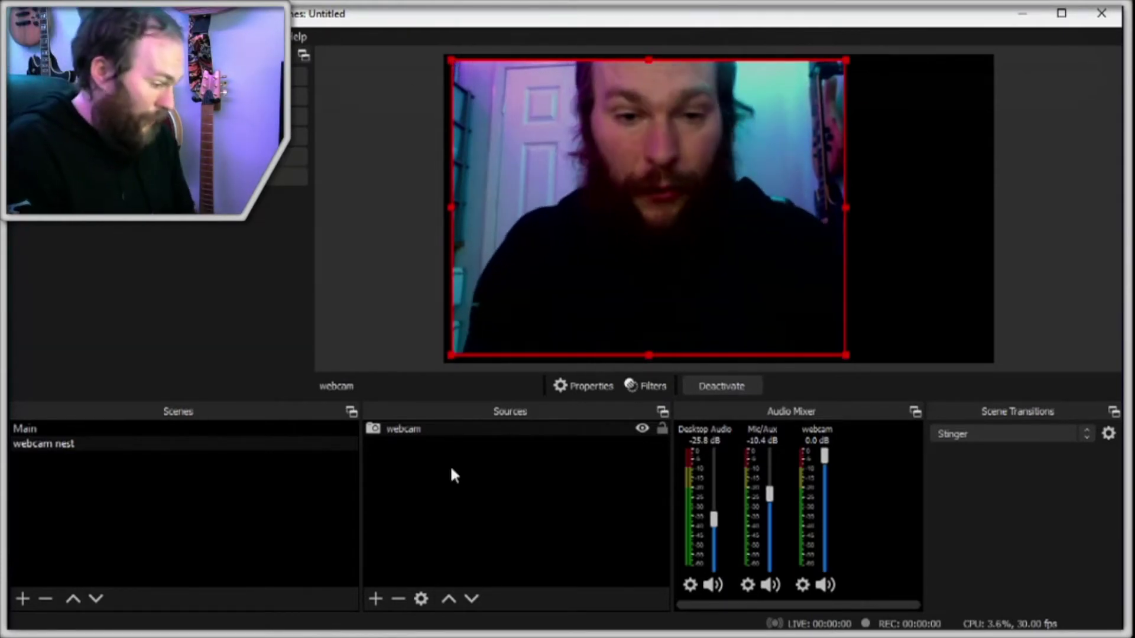
right_click(441, 428)
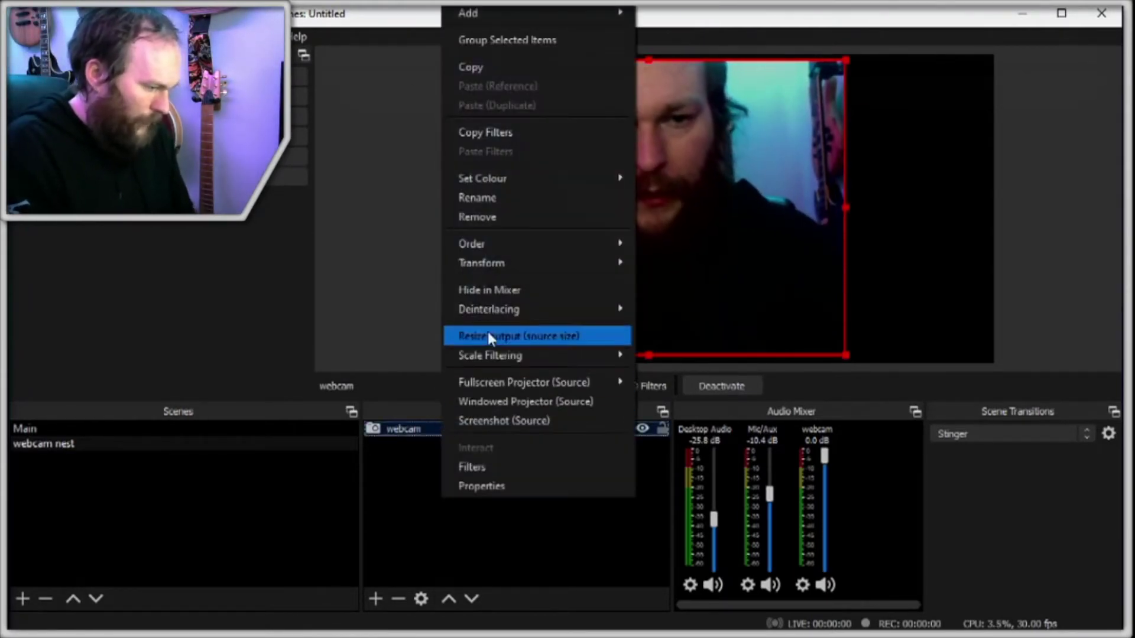
- Give the webcam source an Image Mask/Blend effect filter
left_click(479, 467)
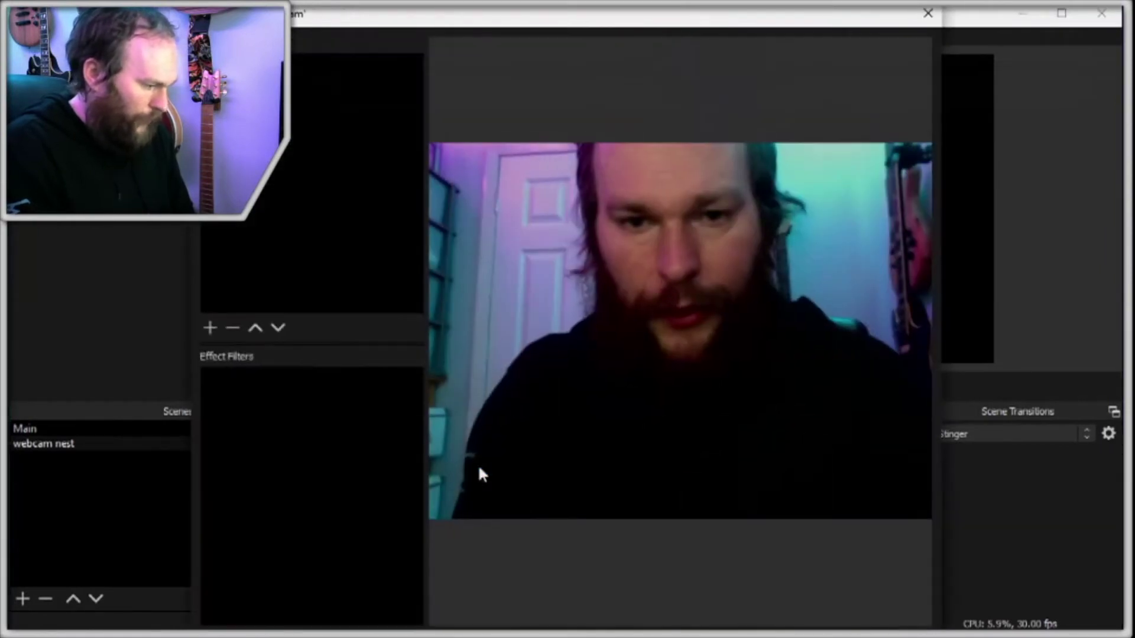
left_click_drag(351, 4, 362, 54)
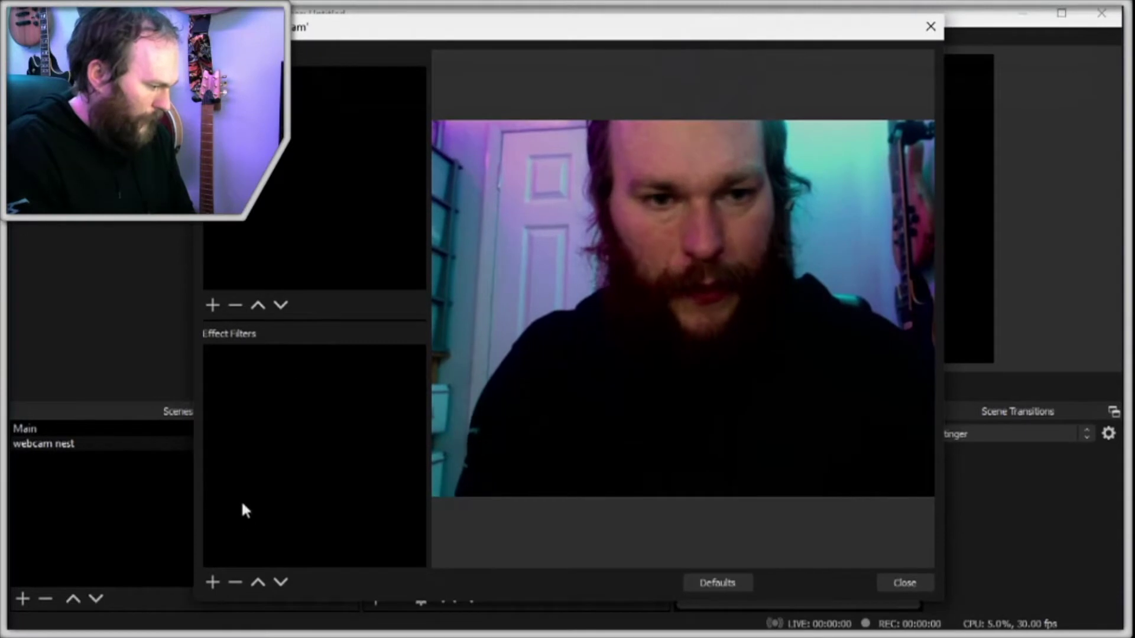
left_click(211, 581)
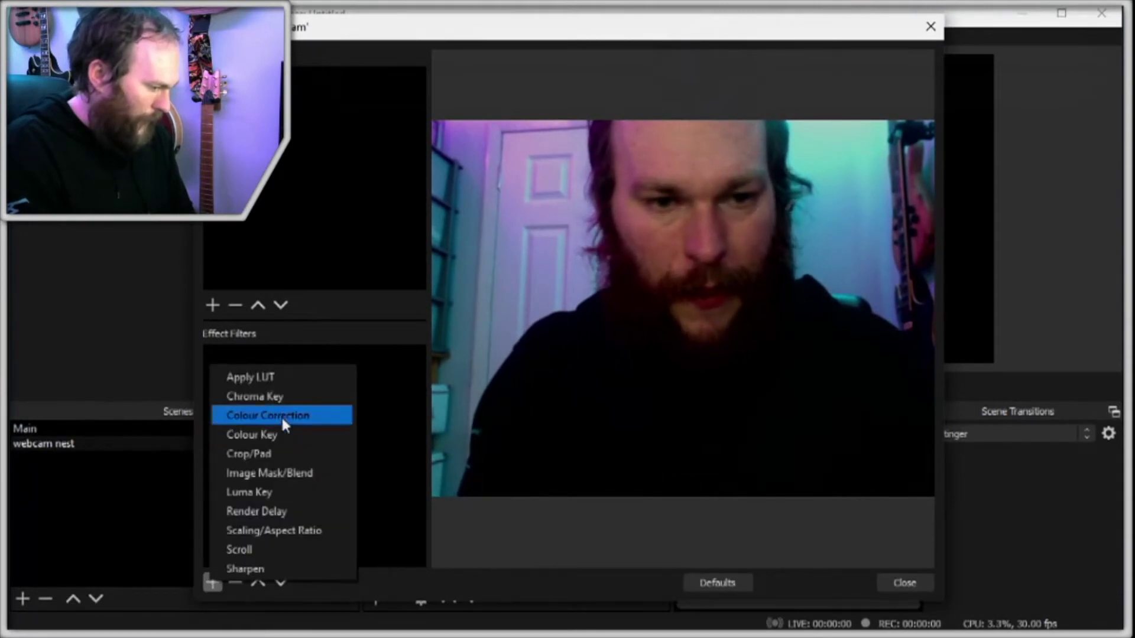
left_click(278, 470)
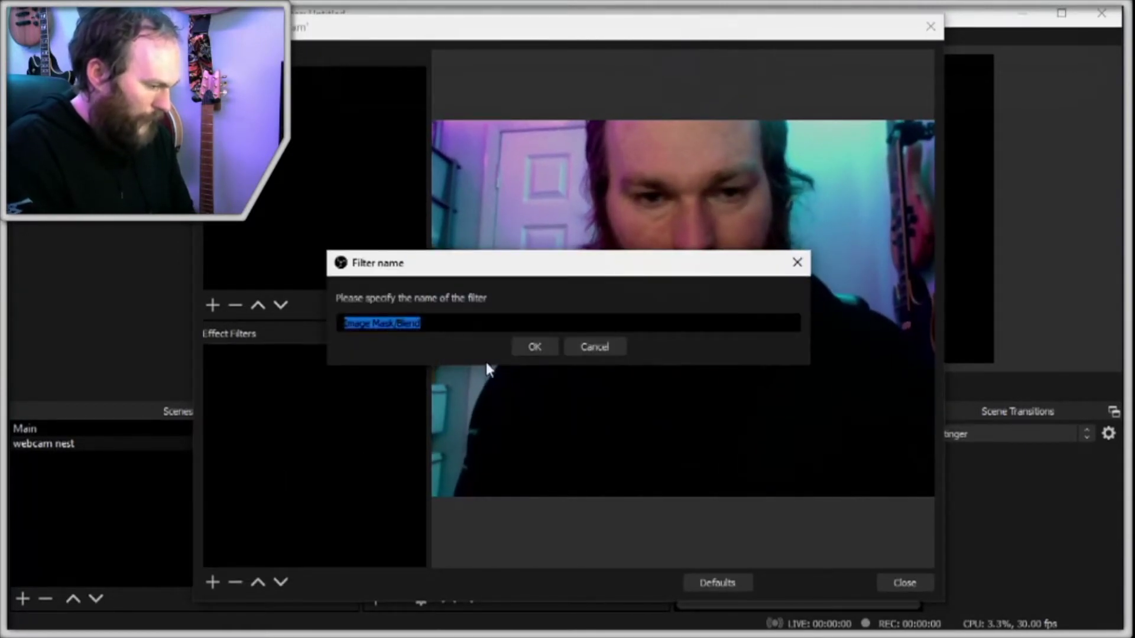
left_click(535, 349)
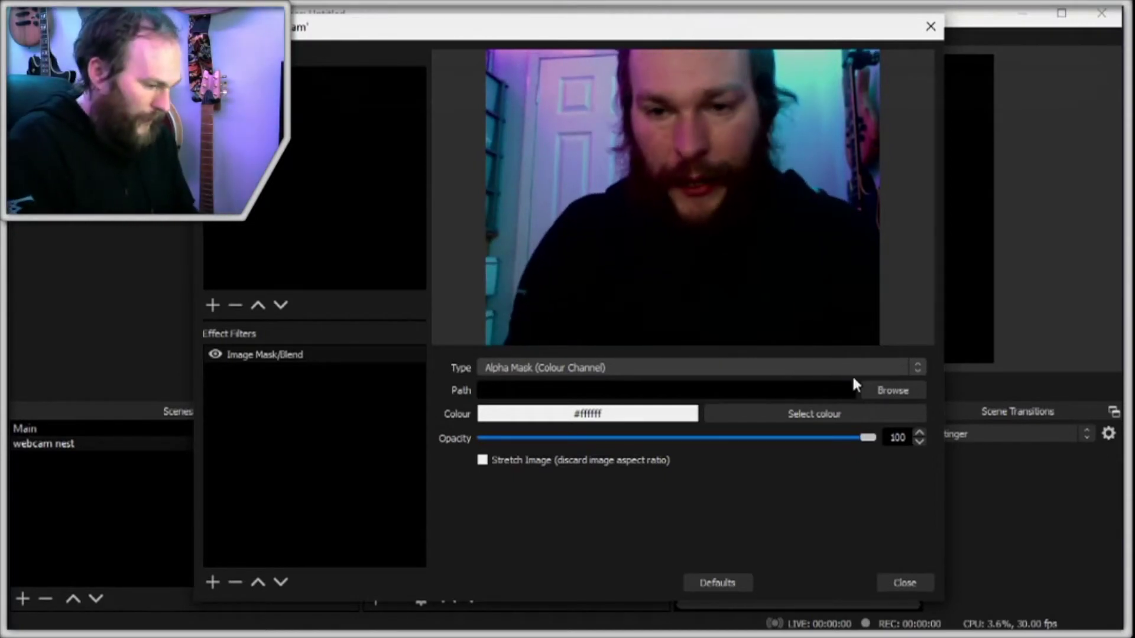
- Use '4 by 3 border mask.png' as the webcam mask with type Alpha Mask (Alpha Channel)
left_click(886, 390)
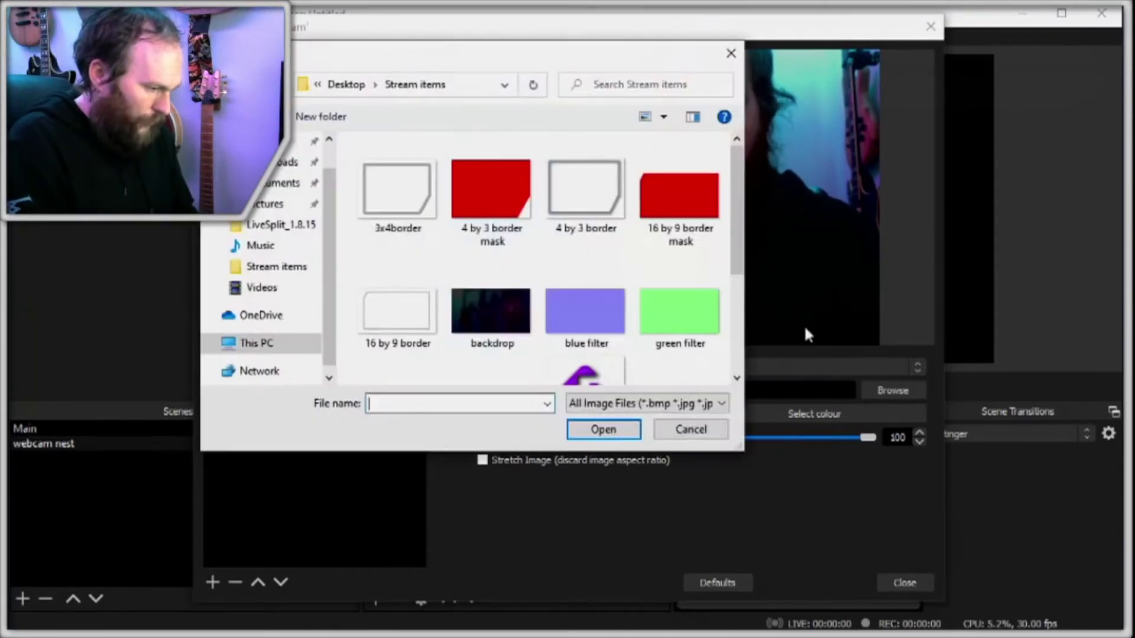
left_click(488, 200)
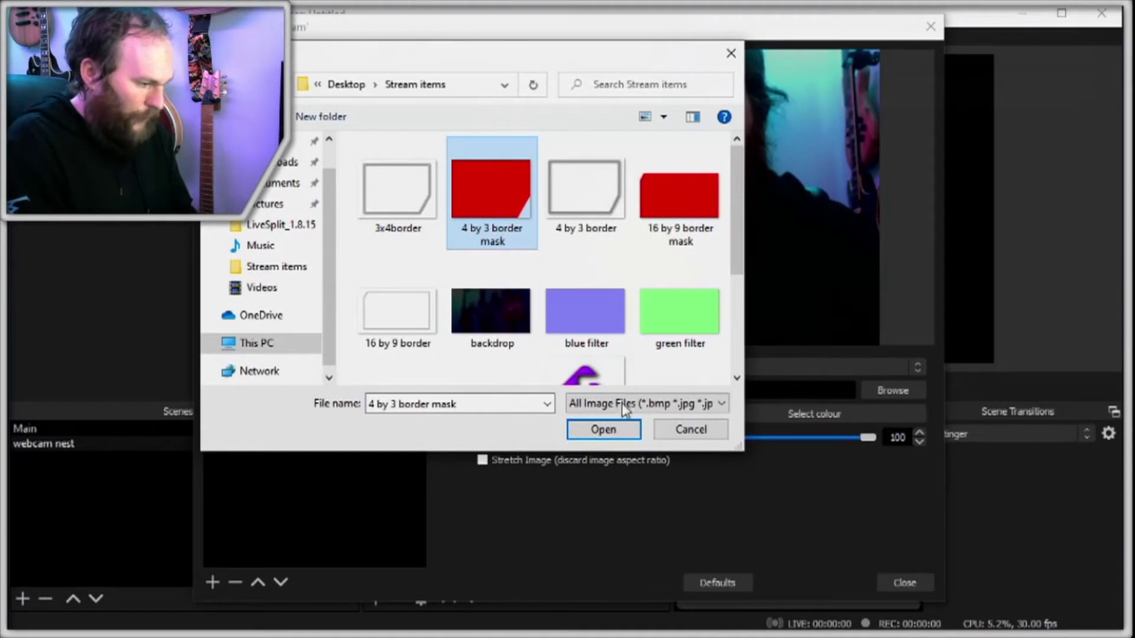
left_click(612, 427)
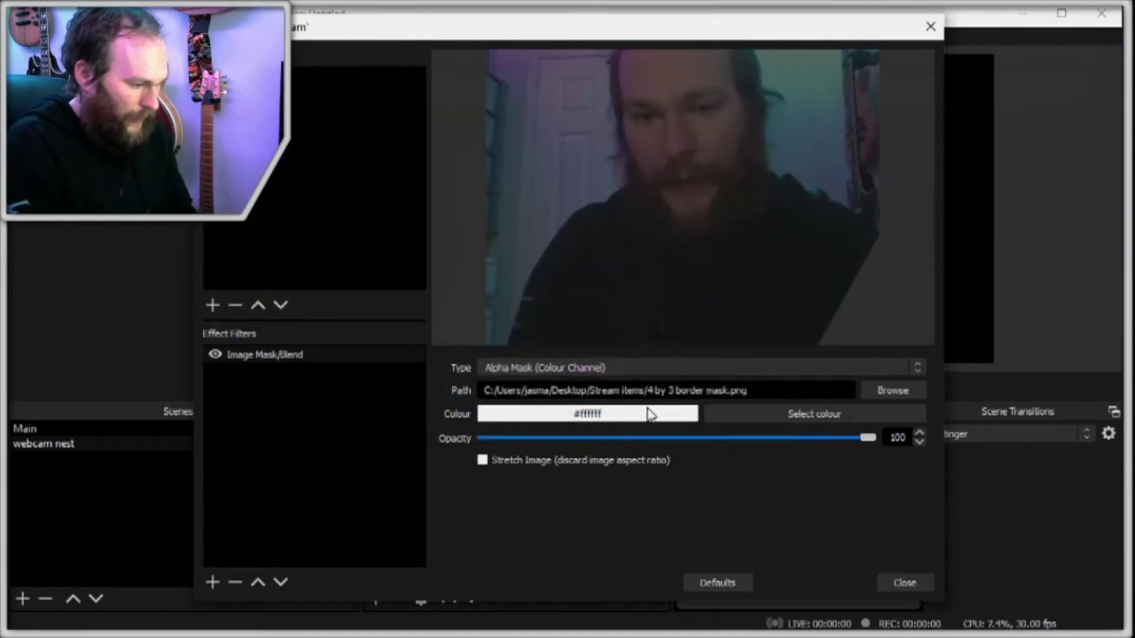
left_click(633, 368)
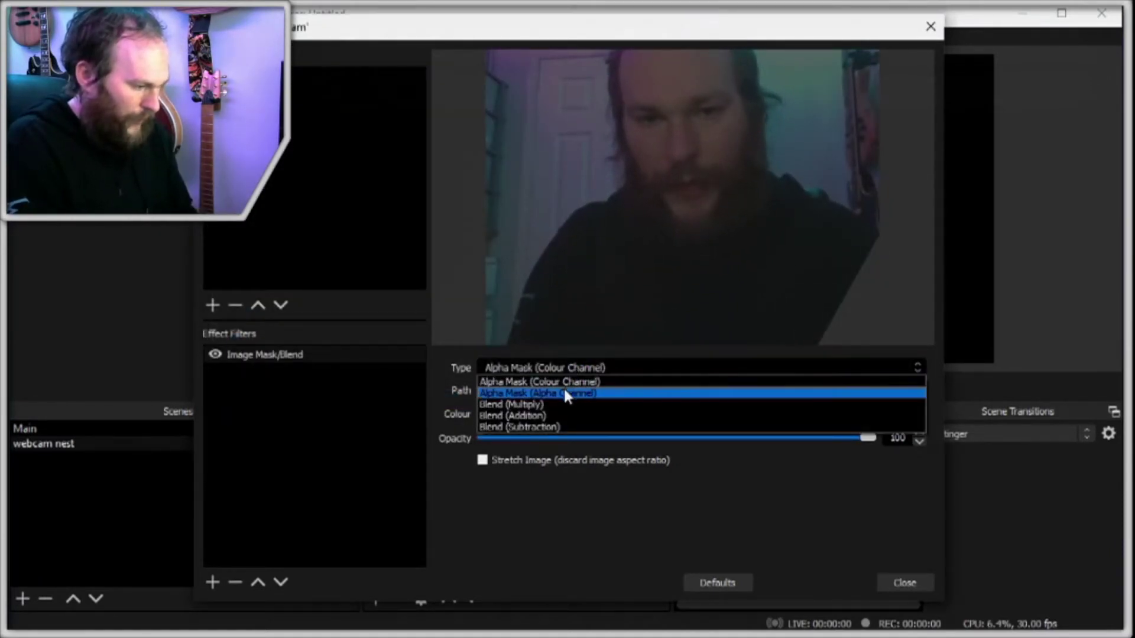
left_click(564, 394)
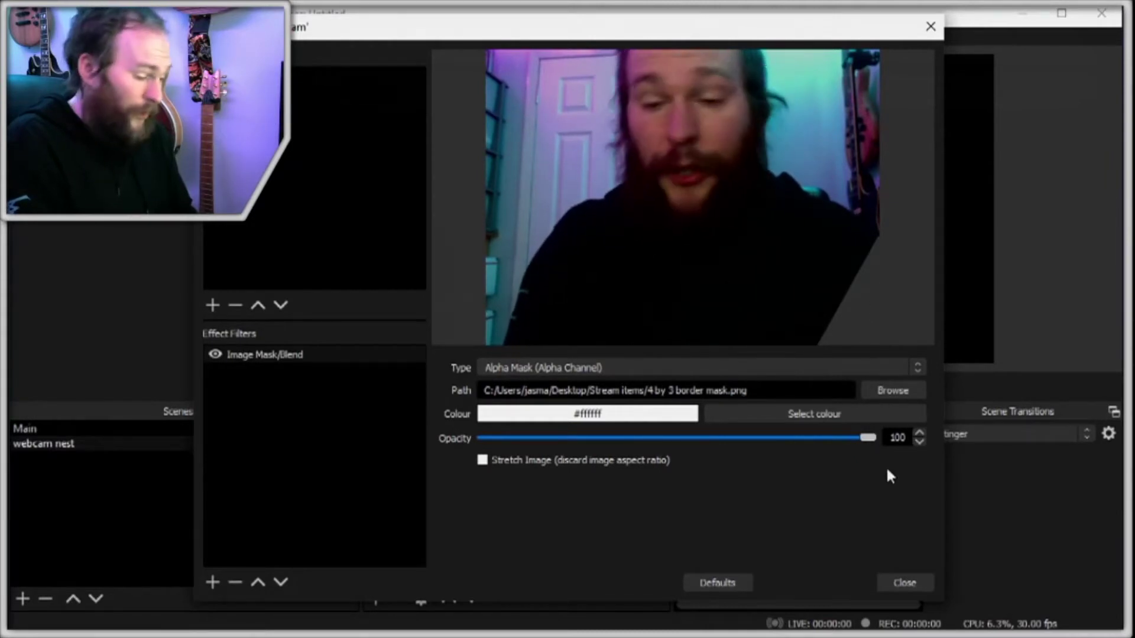
left_click(893, 584)
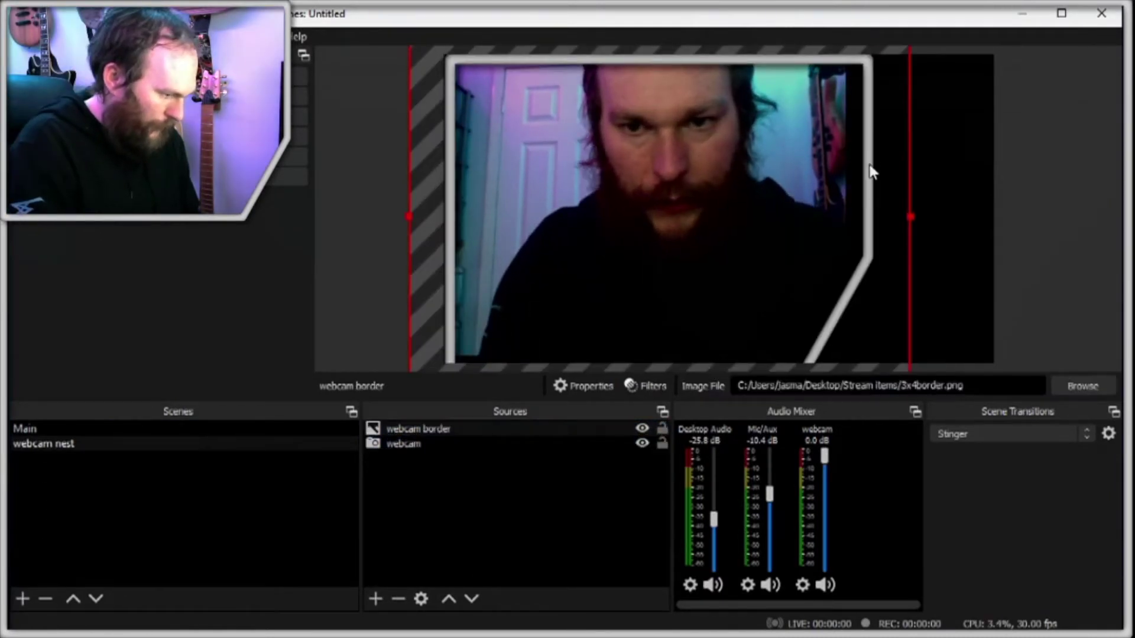
- Drag the webcam border's right edge inward to frame the webcam snugly
left_click_drag(908, 214, 886, 209)
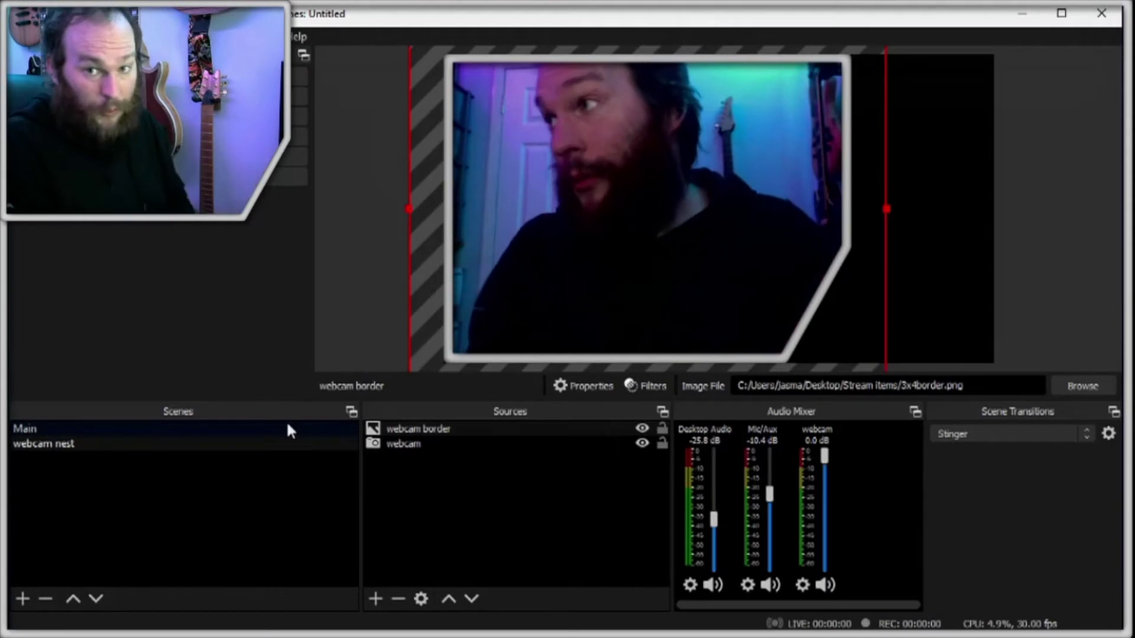
- Add the existing 'webcam nest' scene as a source in the Main scene
left_click(56, 429)
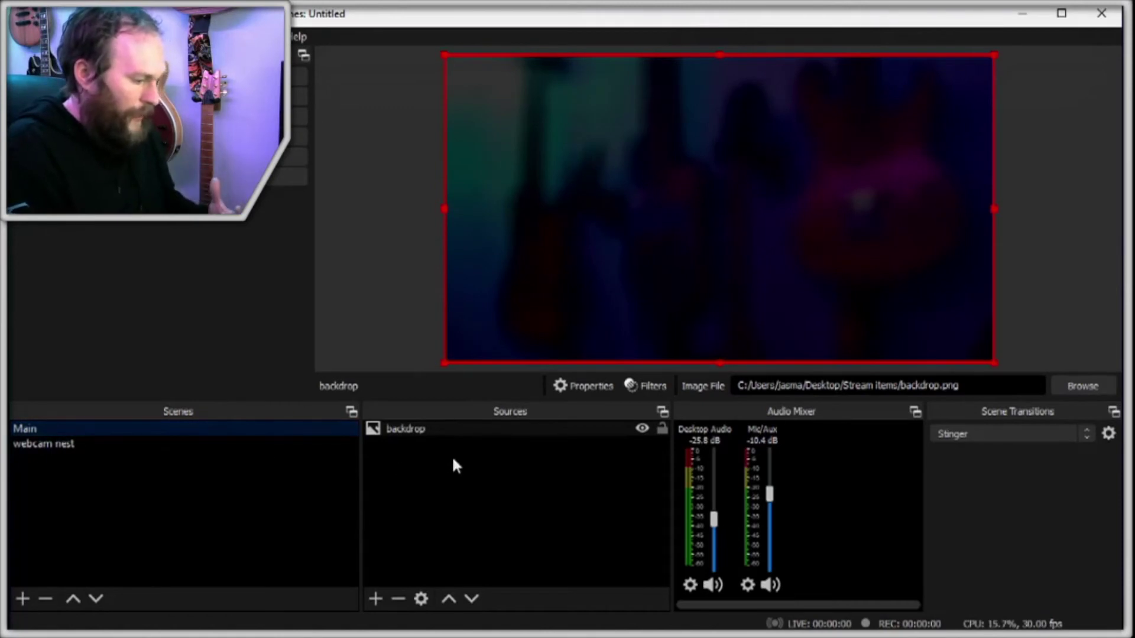
left_click(375, 599)
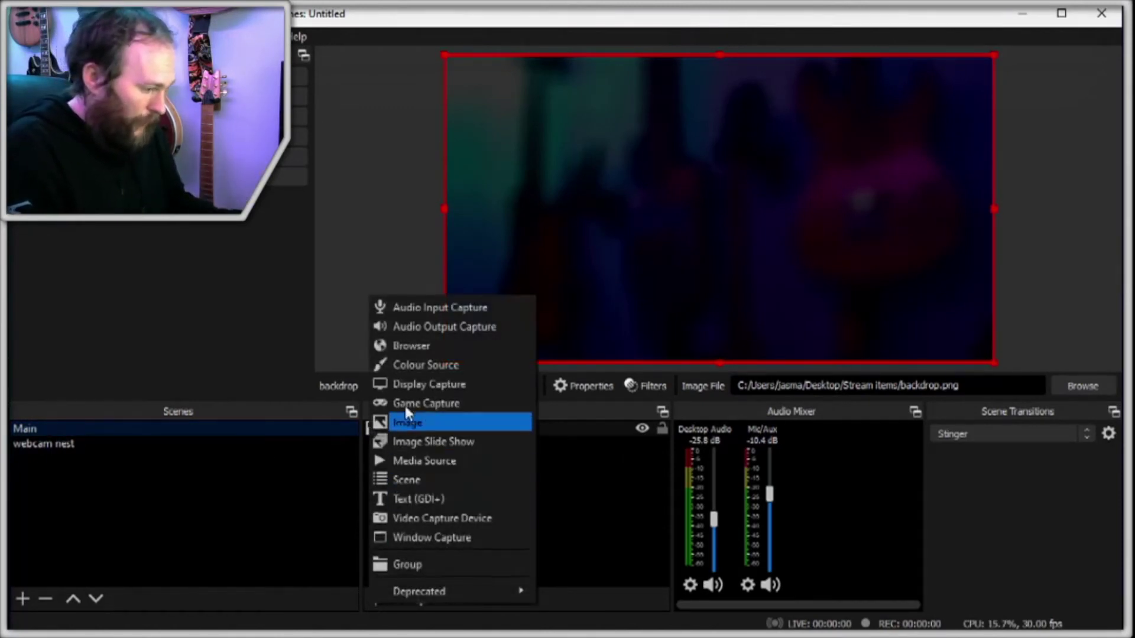
left_click(406, 479)
left_click(480, 273)
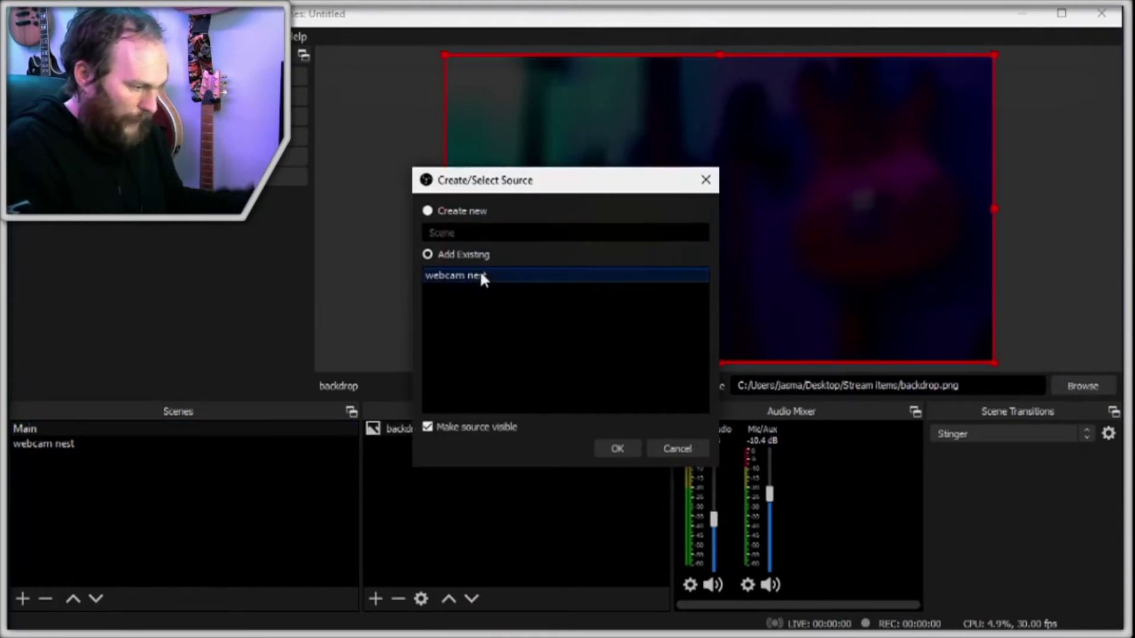
left_click(619, 449)
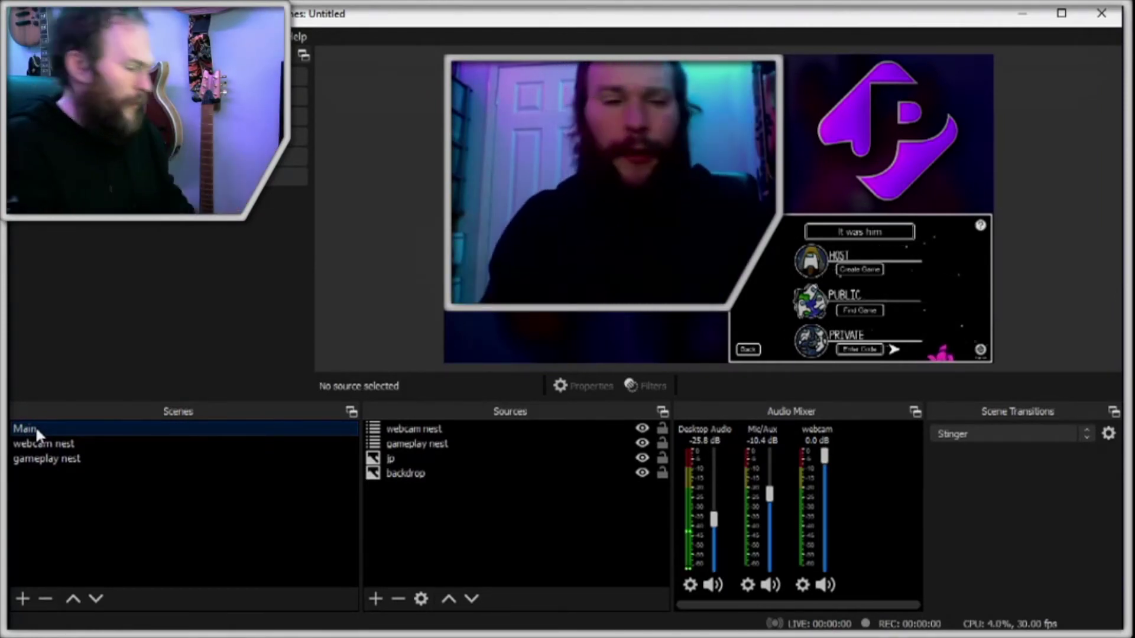
- Duplicate the Main scene as a new scene named 'game'
right_click(34, 426)
left_click(136, 179)
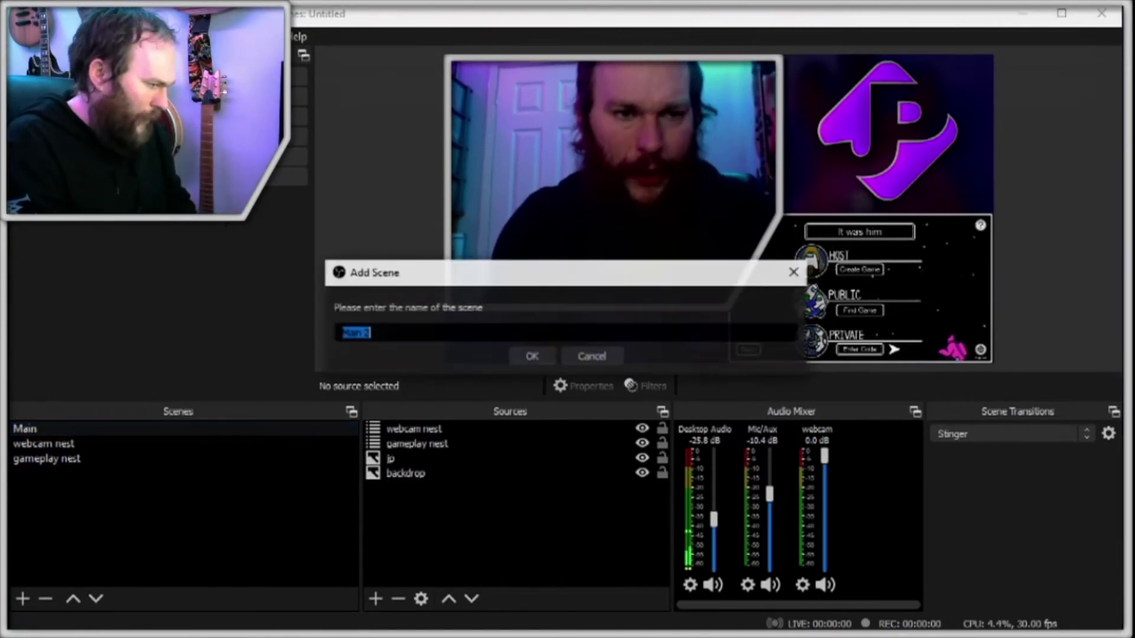
type("game")
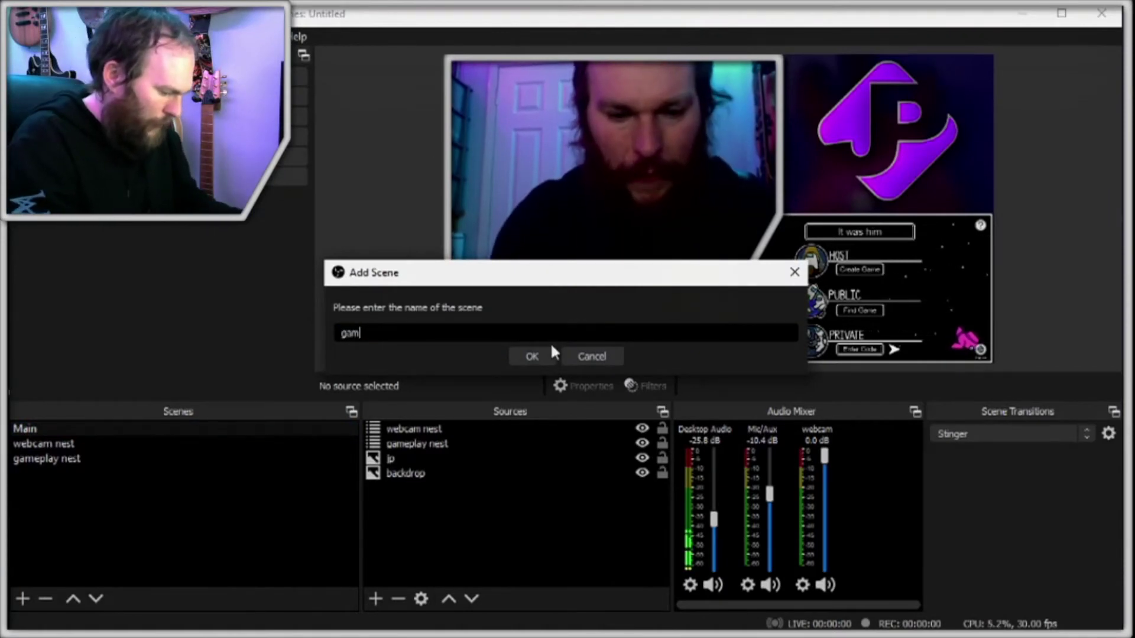
left_click(552, 350)
- Shrink webcam nest into the top-left corner and enlarge gameplay nest across the right side
left_click(711, 208)
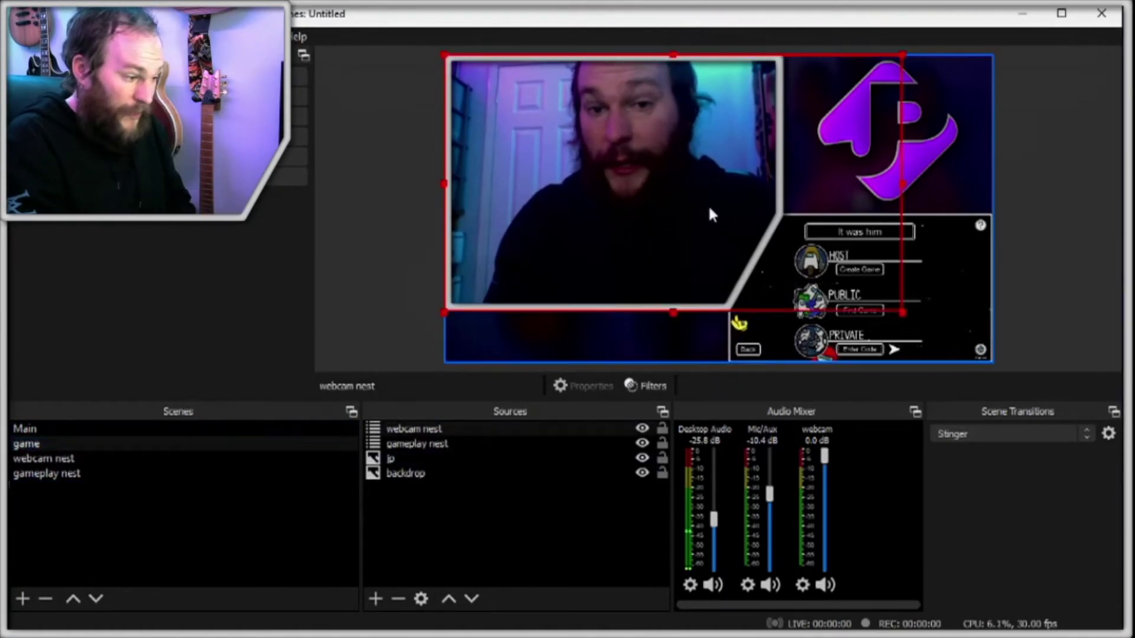
left_click_drag(902, 312, 628, 155)
left_click(730, 217)
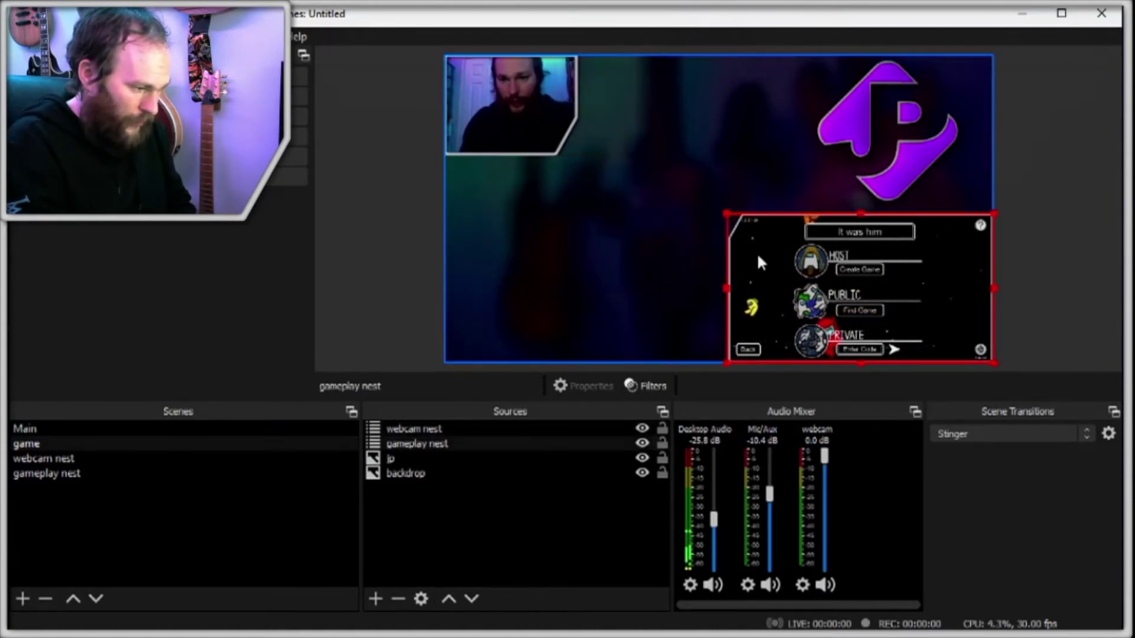
left_click(723, 205)
left_click(734, 242)
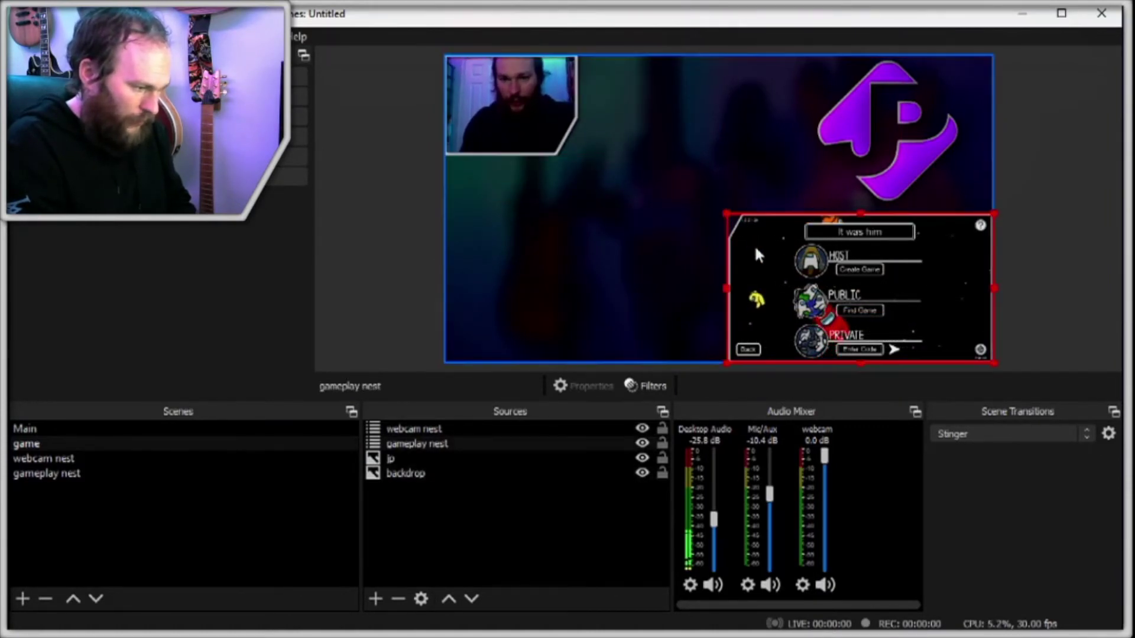
left_click_drag(727, 214, 553, 123)
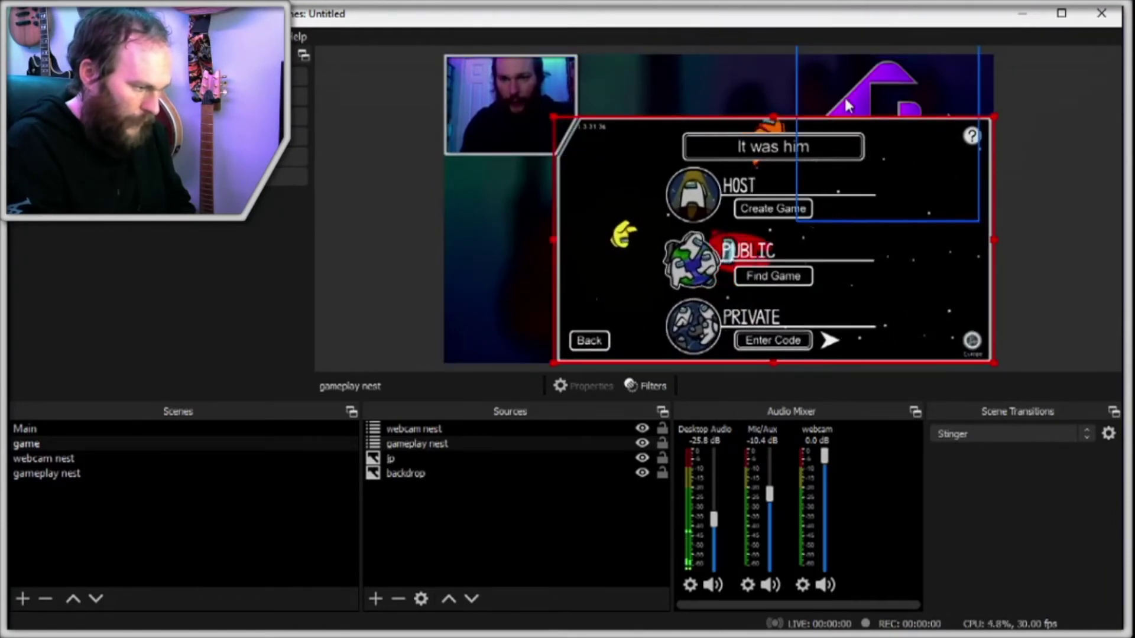
- Shrink the jp logo and place it on the left below the webcam
left_click_drag(847, 105, 468, 215)
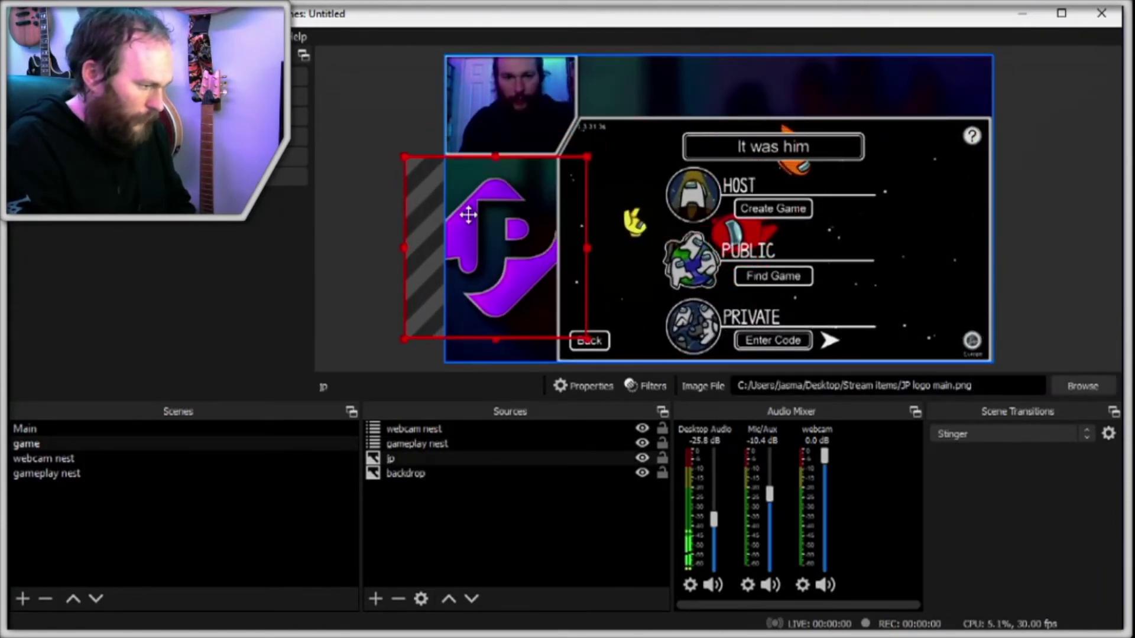
left_click(401, 152)
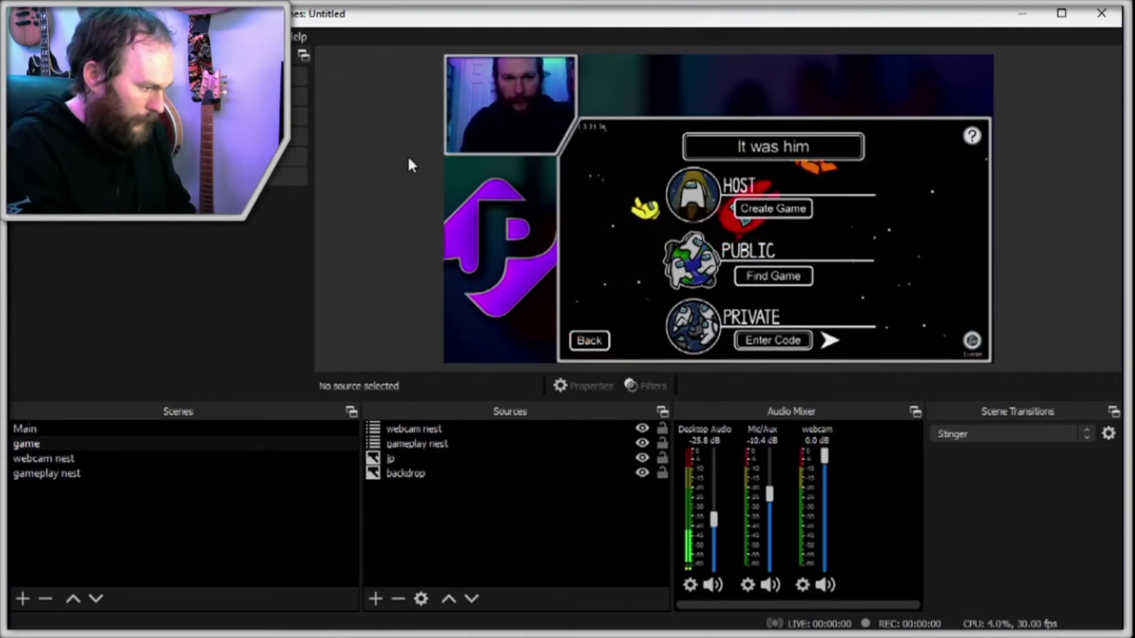
left_click(471, 228)
left_click_drag(407, 158, 471, 223)
left_click_drag(502, 277, 475, 249)
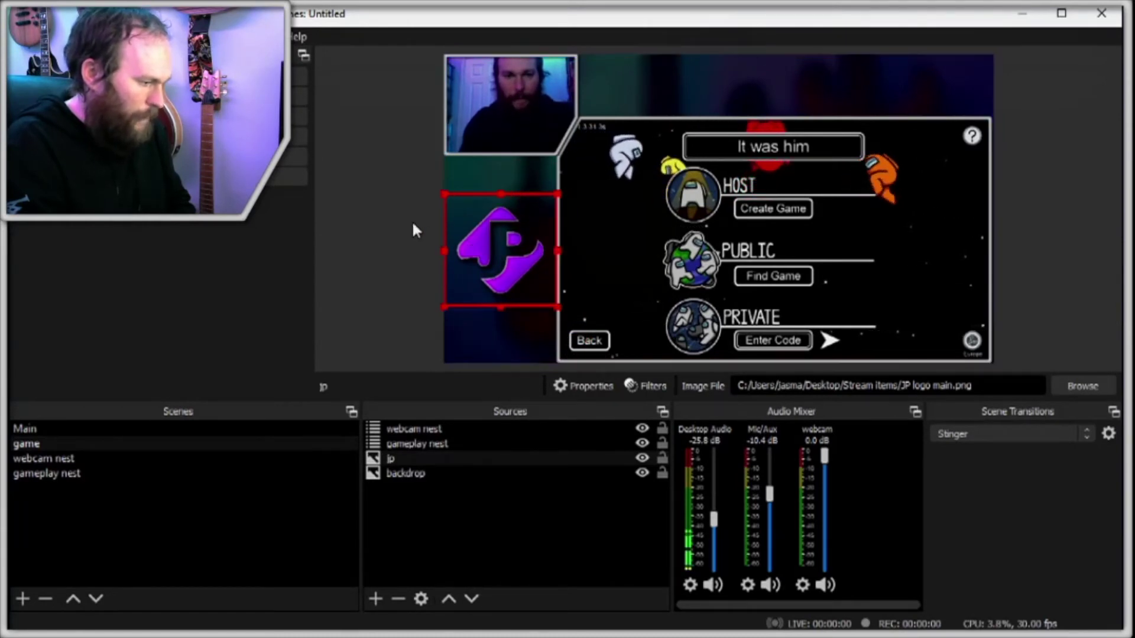
left_click(390, 218)
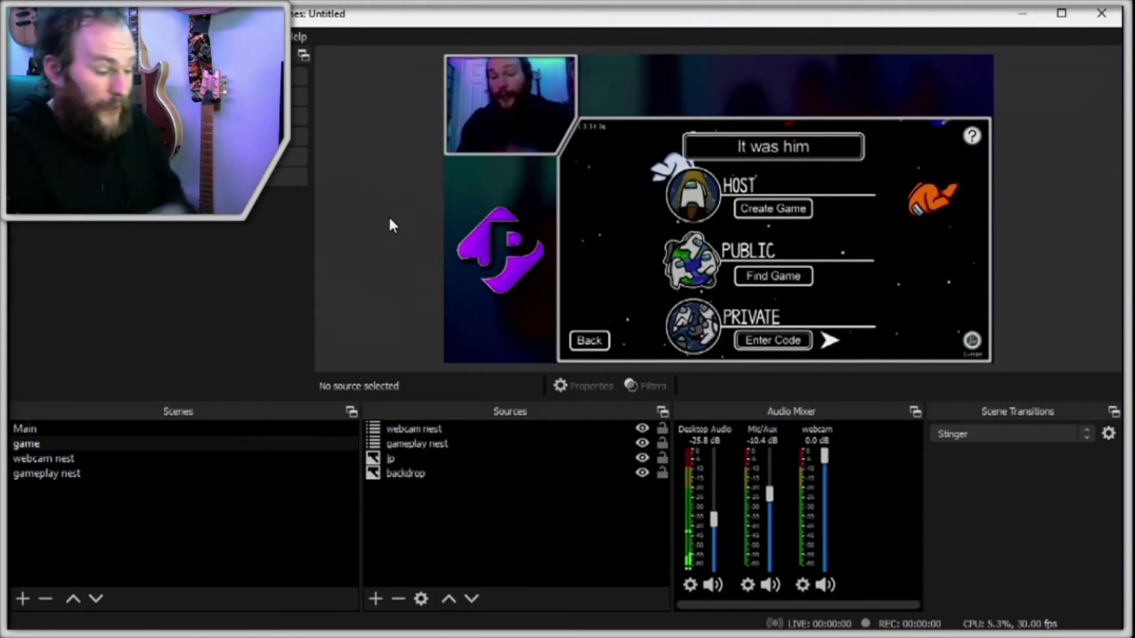
- Add a Move scene transition with default settings and a 1000 ms duration
left_click(1083, 435)
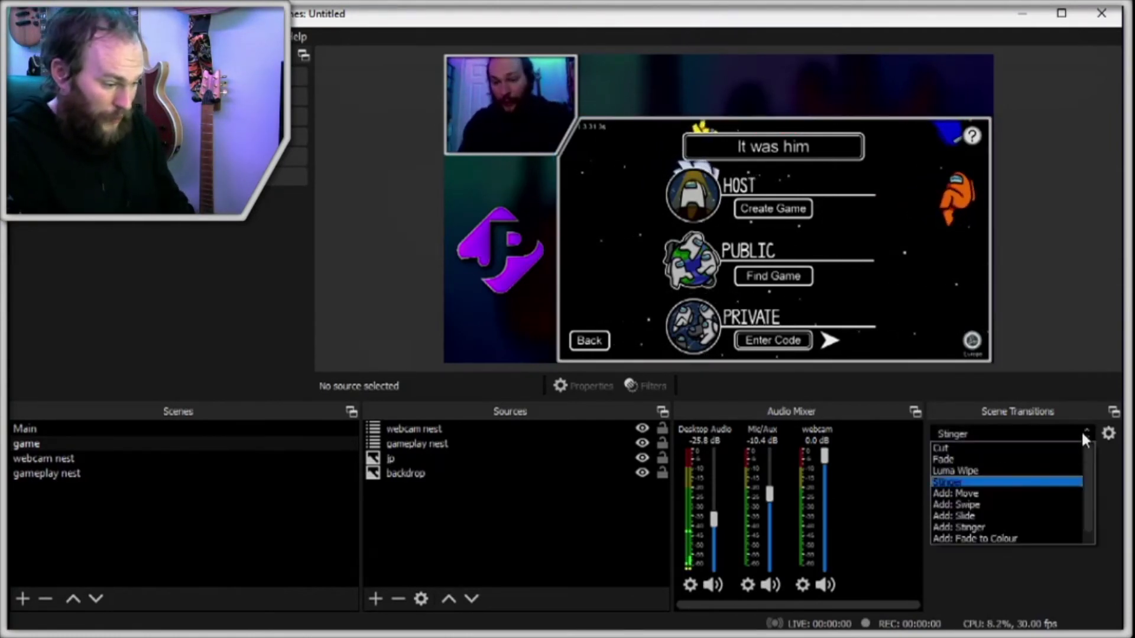
left_click(960, 492)
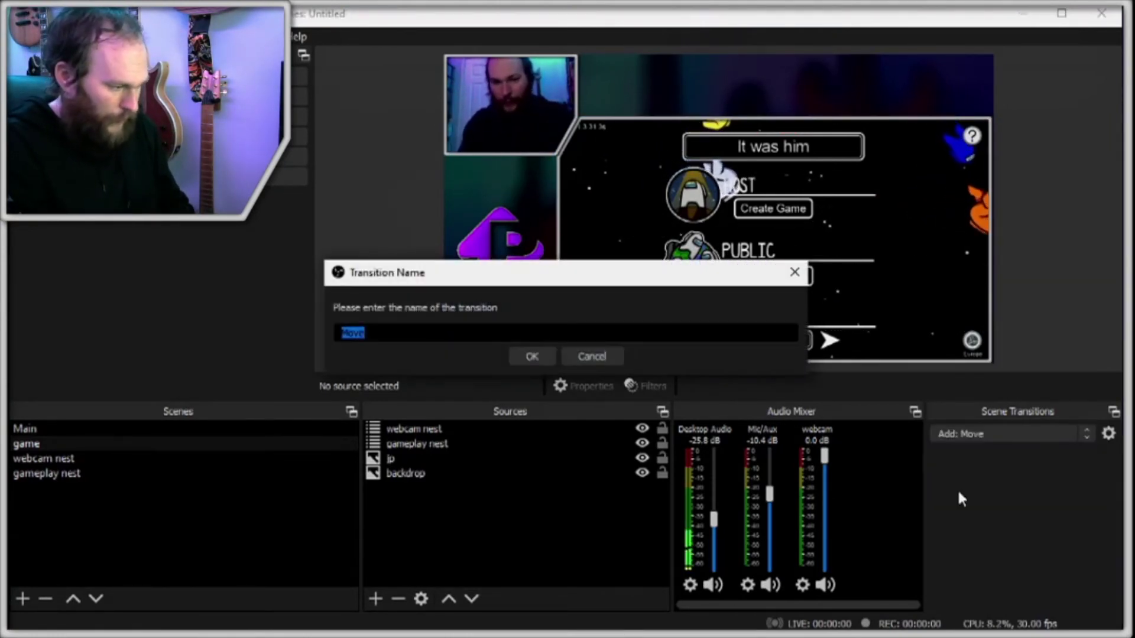
left_click(519, 355)
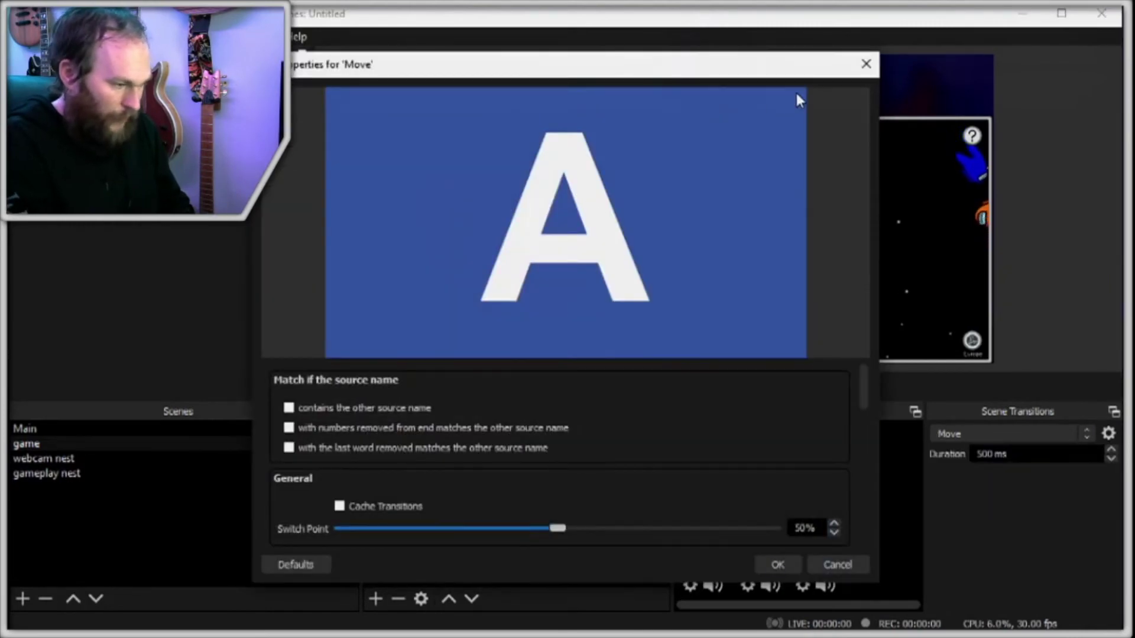
left_click(777, 564)
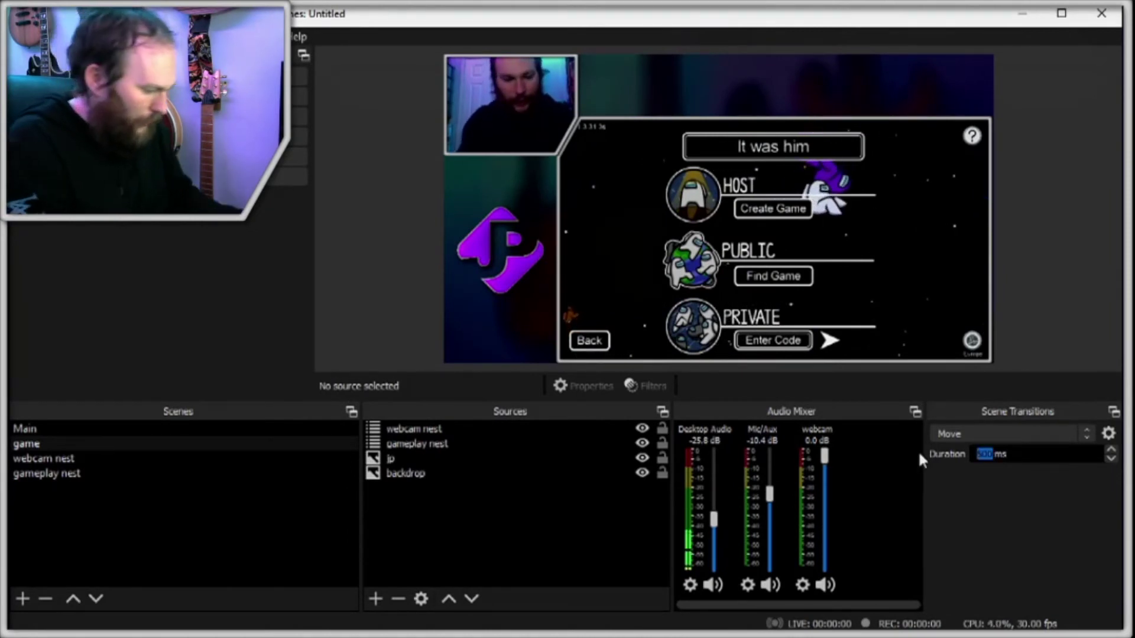
type("1000")
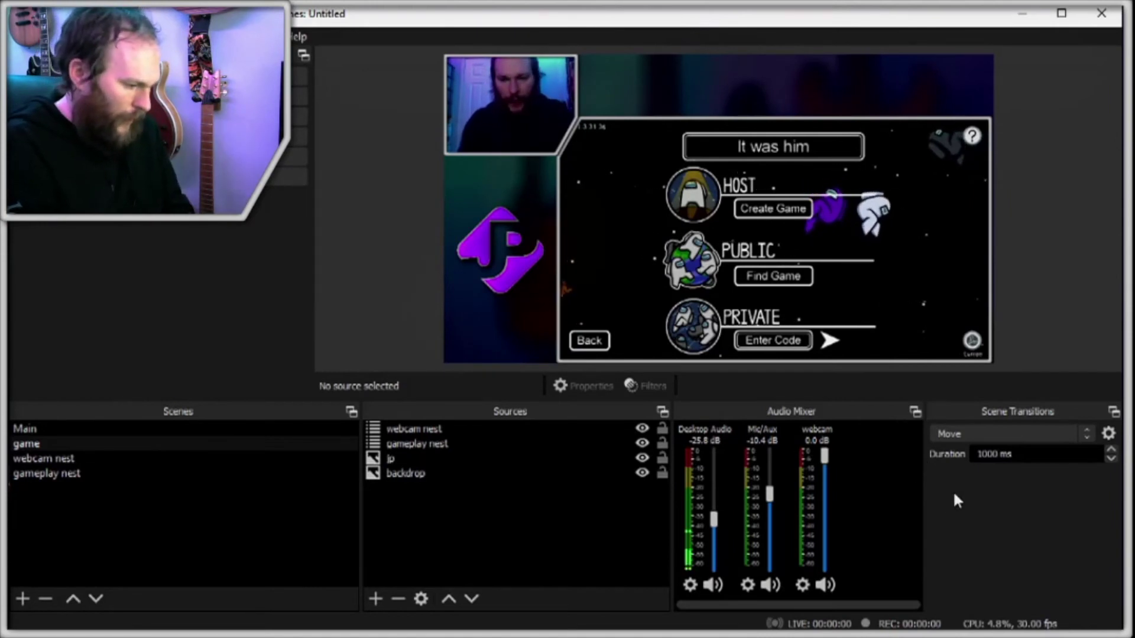
- Switch back and forth between the Main and game scenes to preview the Move transition, ending on Main
left_click(24, 428)
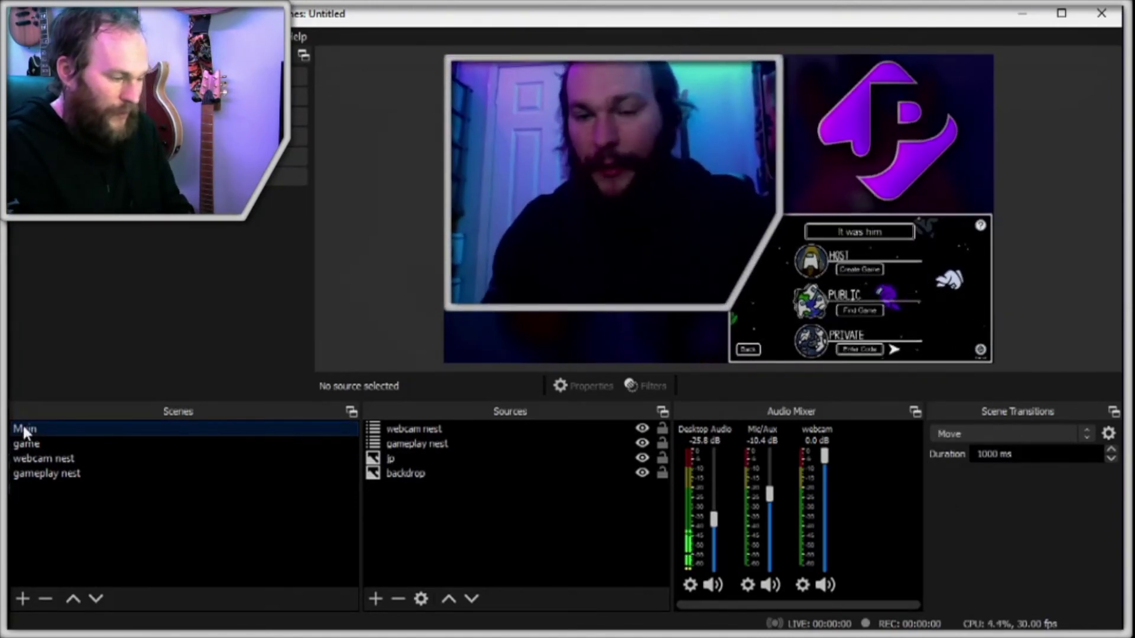
left_click(25, 443)
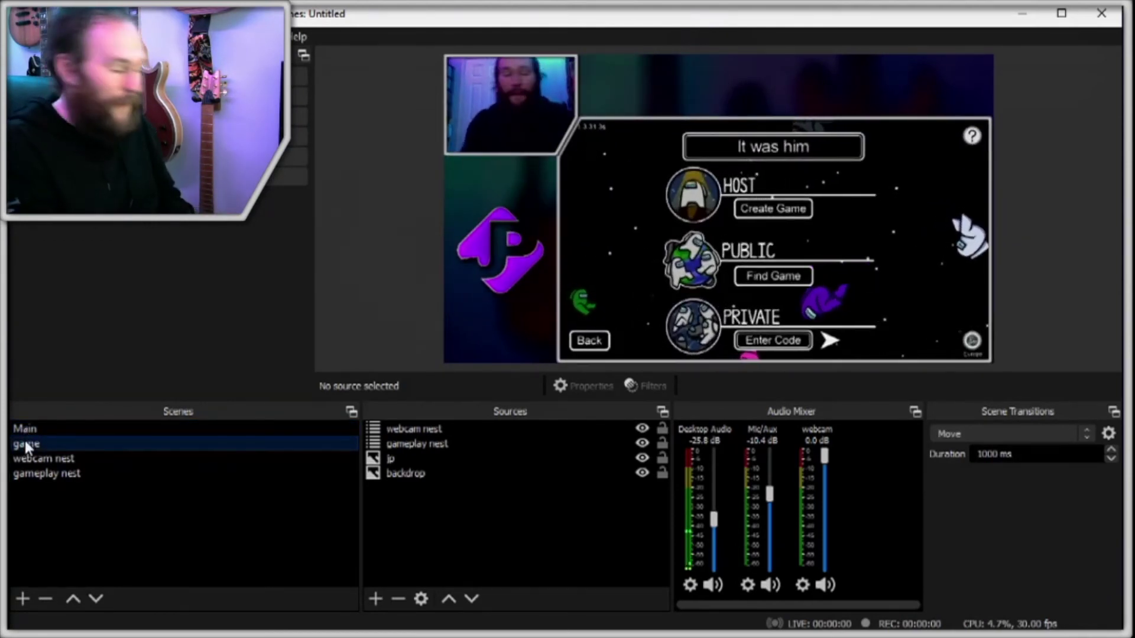
key("Up")
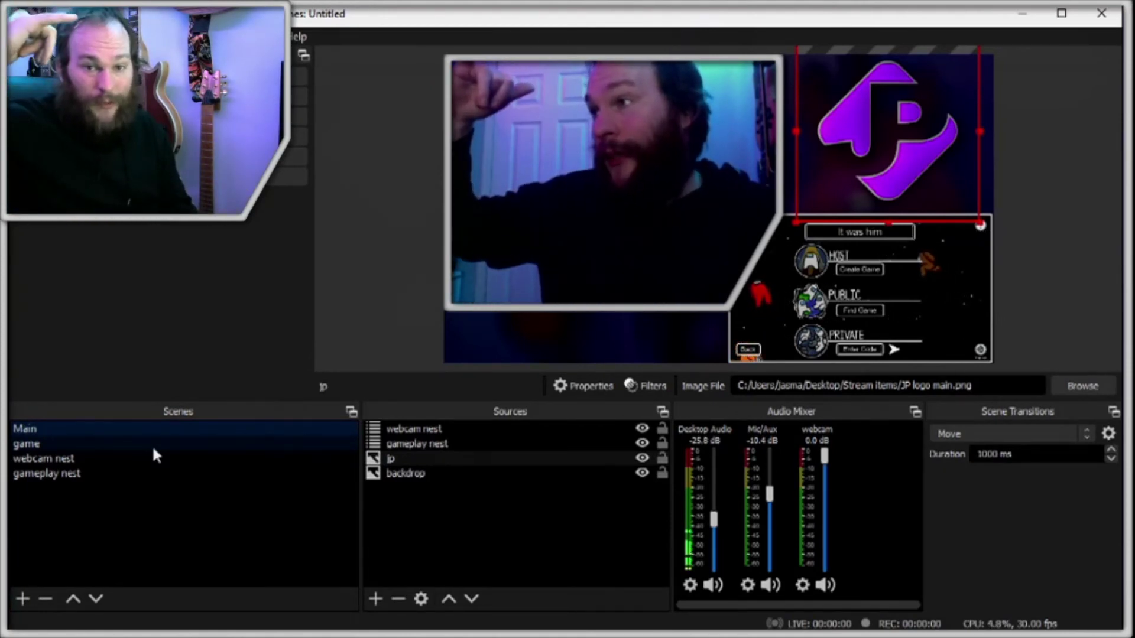
left_click(151, 445)
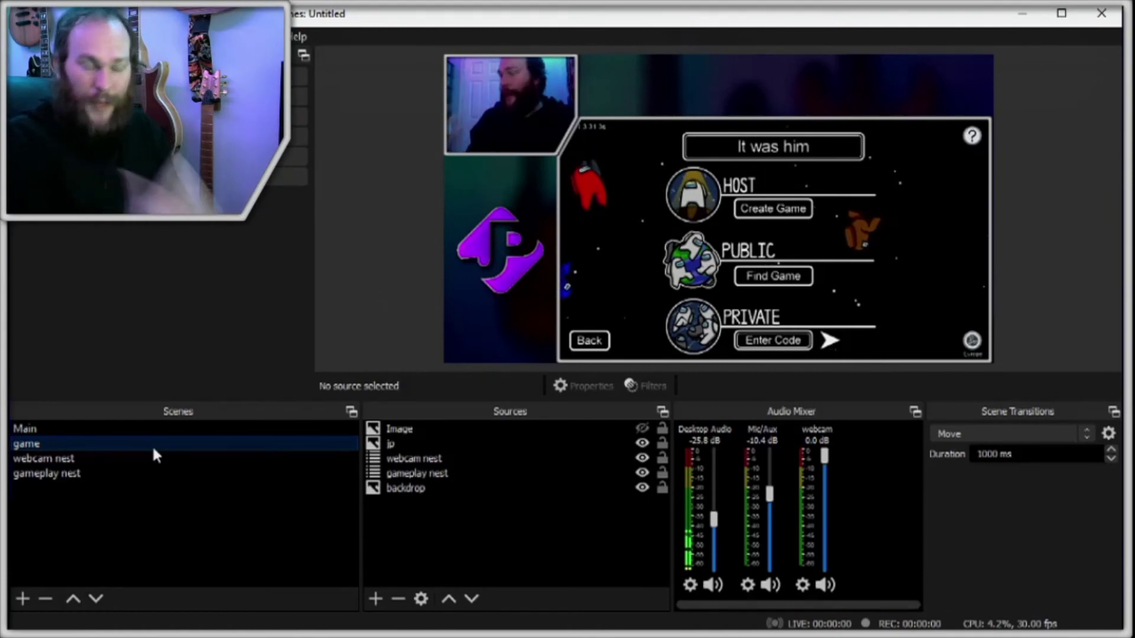
key("Up")
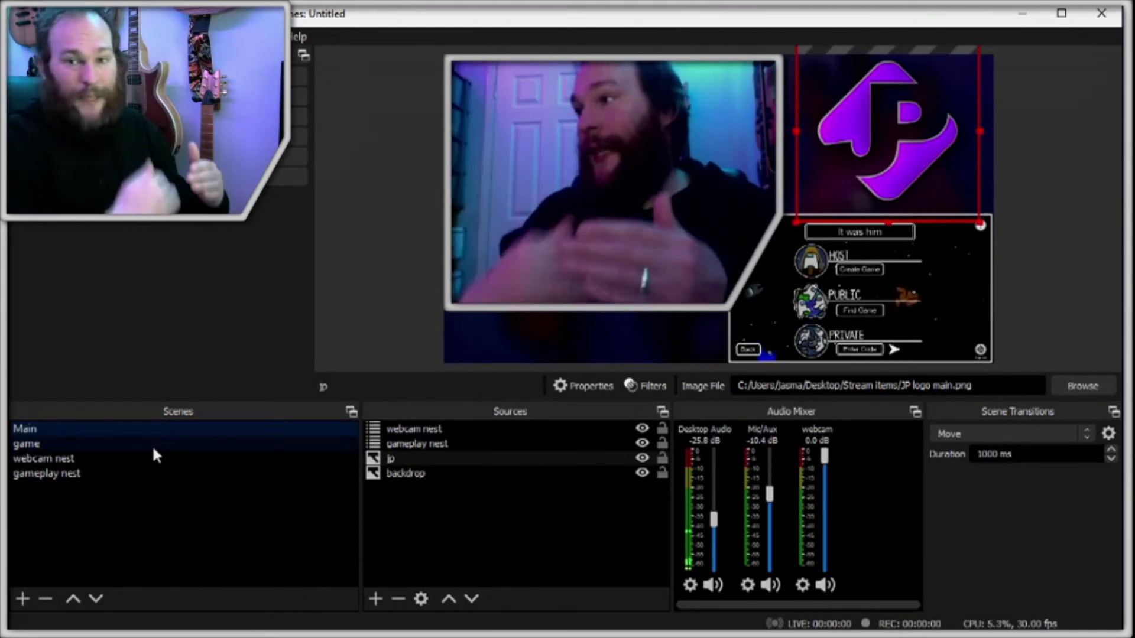
- Lower the jp logo in game beneath the webcam and gameplay nests, then toggle Main and game to check
left_click(198, 443)
left_click(390, 443)
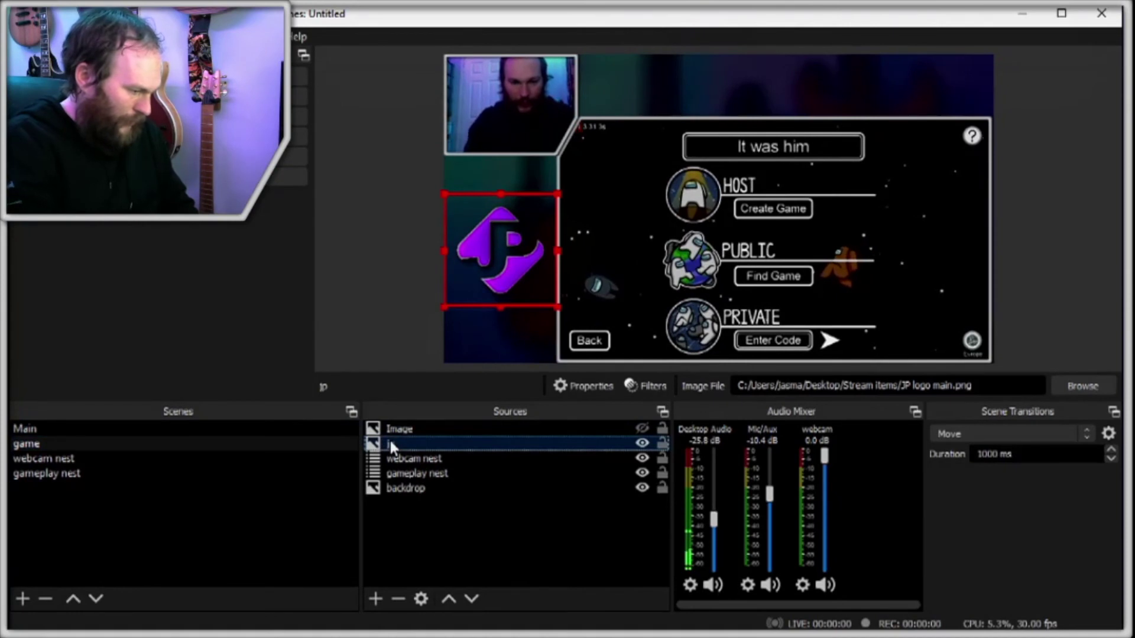
left_click(471, 599)
left_click(471, 599)
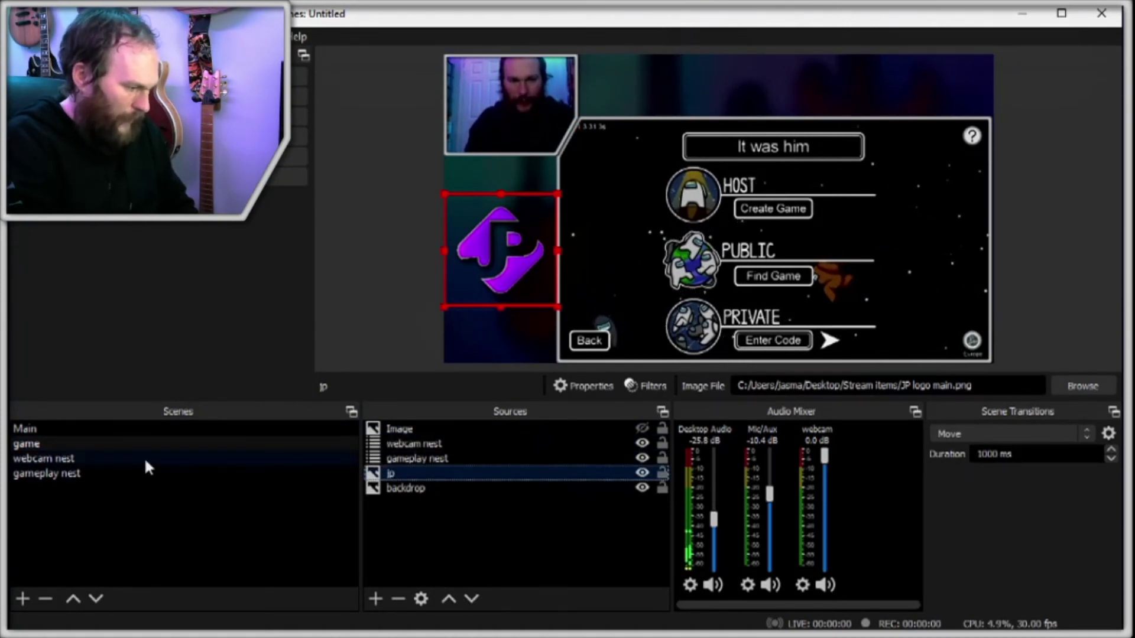
left_click(146, 430)
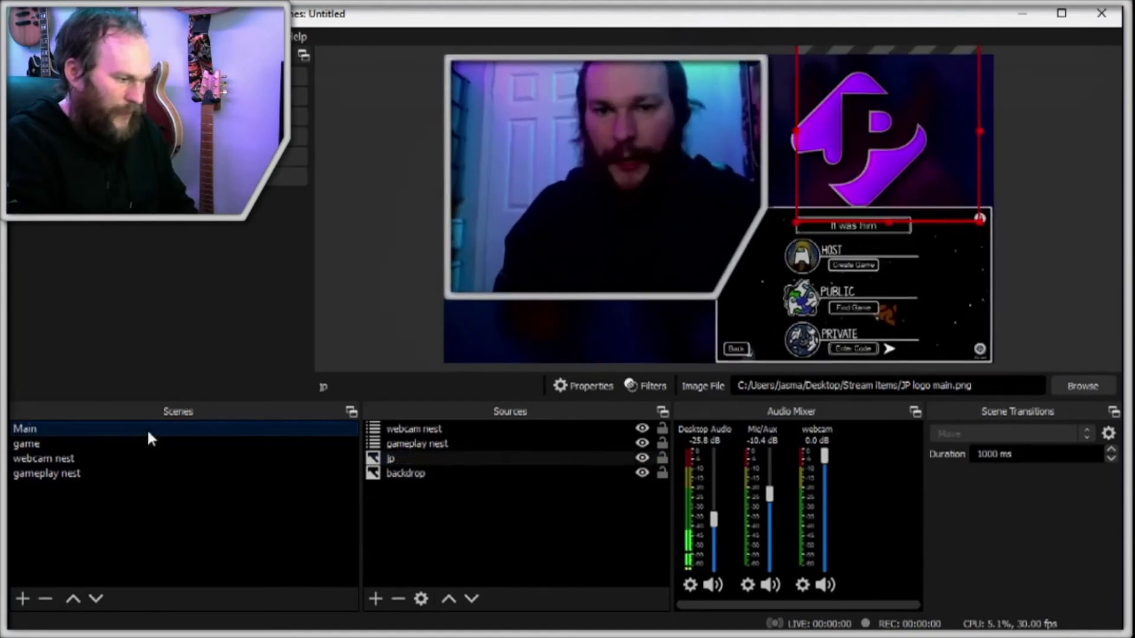
key("Down")
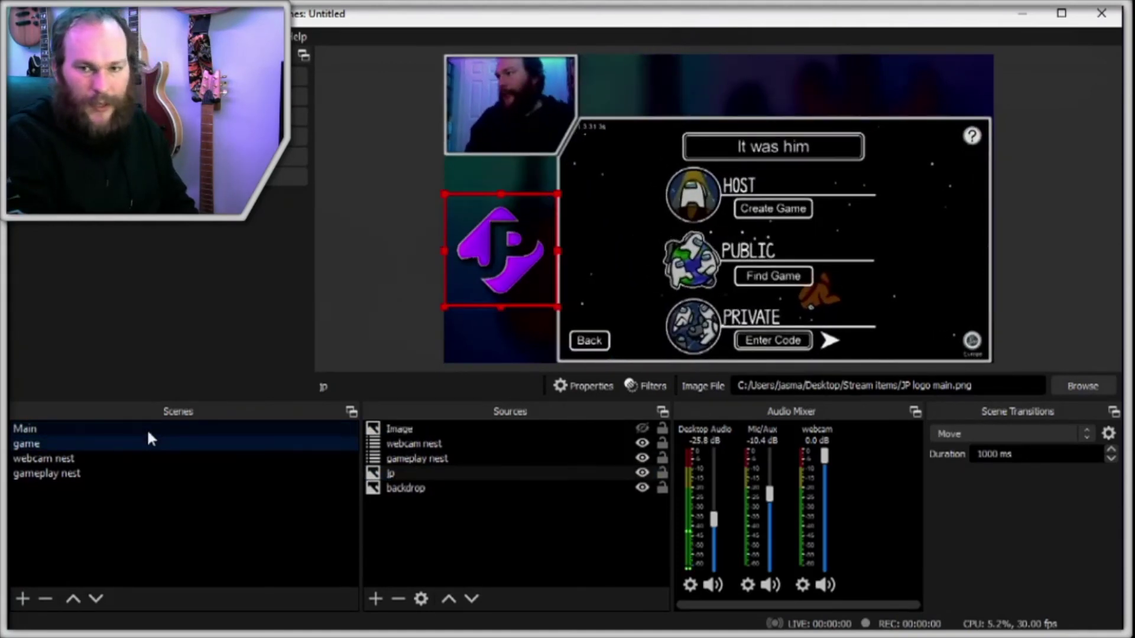